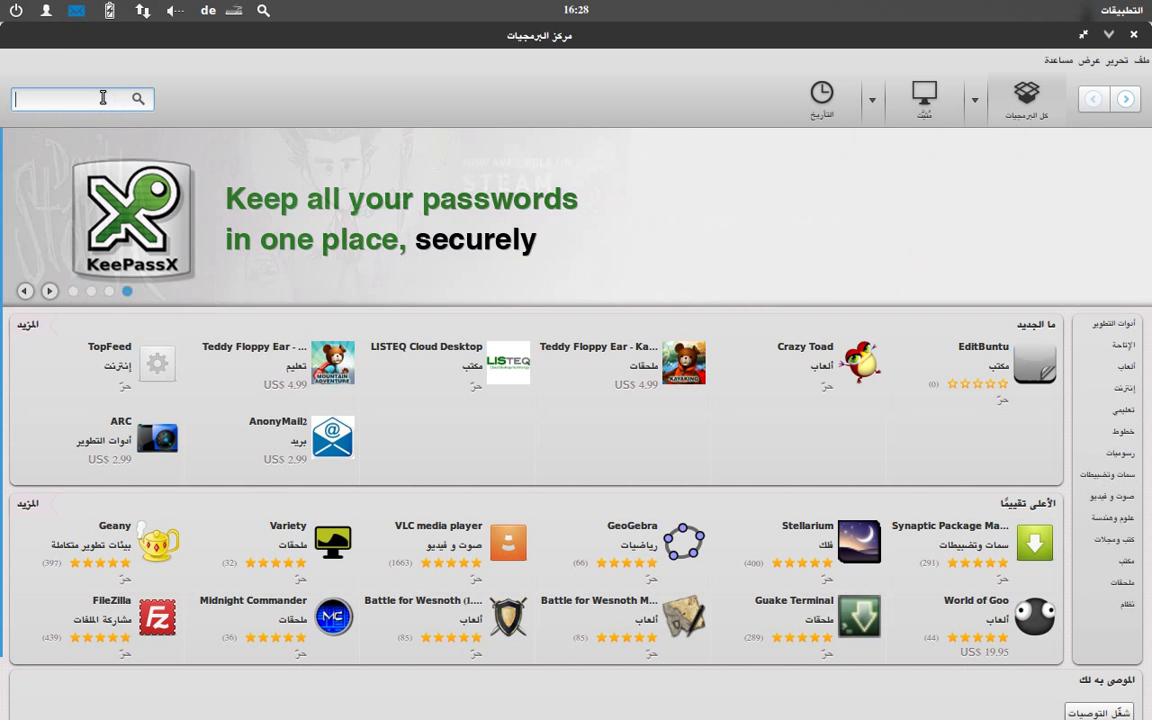
# Search the software centre for libreoffice and select the LibreOffice office suite entry among the results.
pyautogui.write('li')
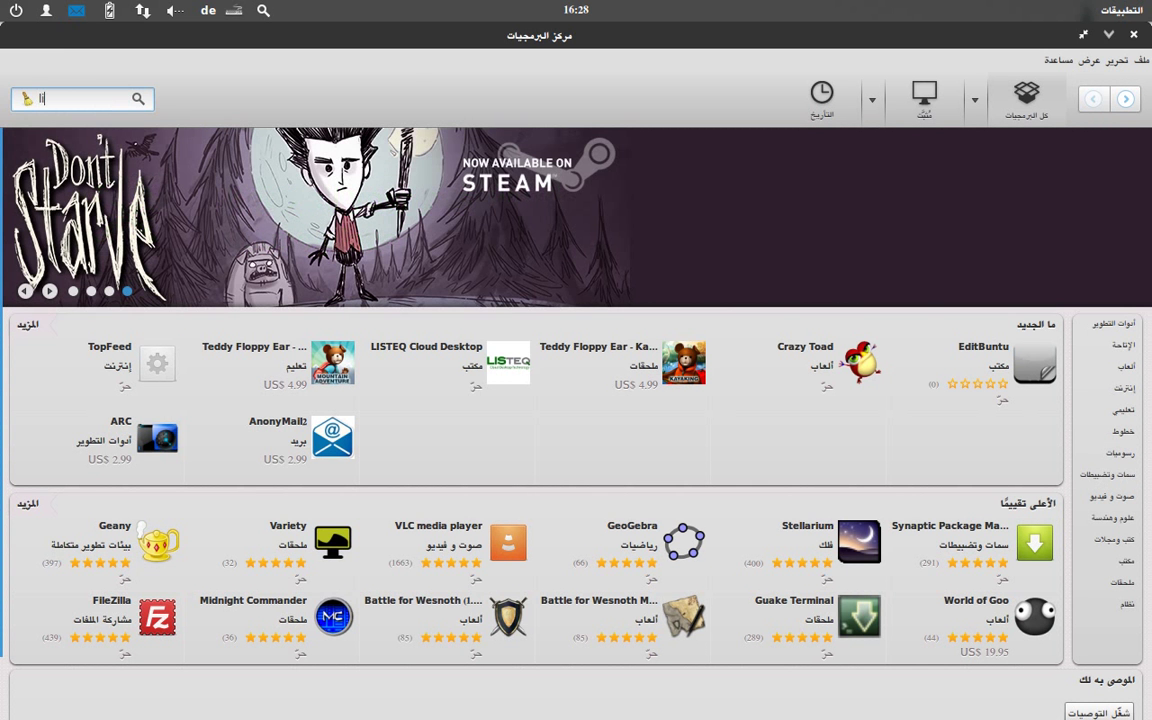
pyautogui.write('breoffice')
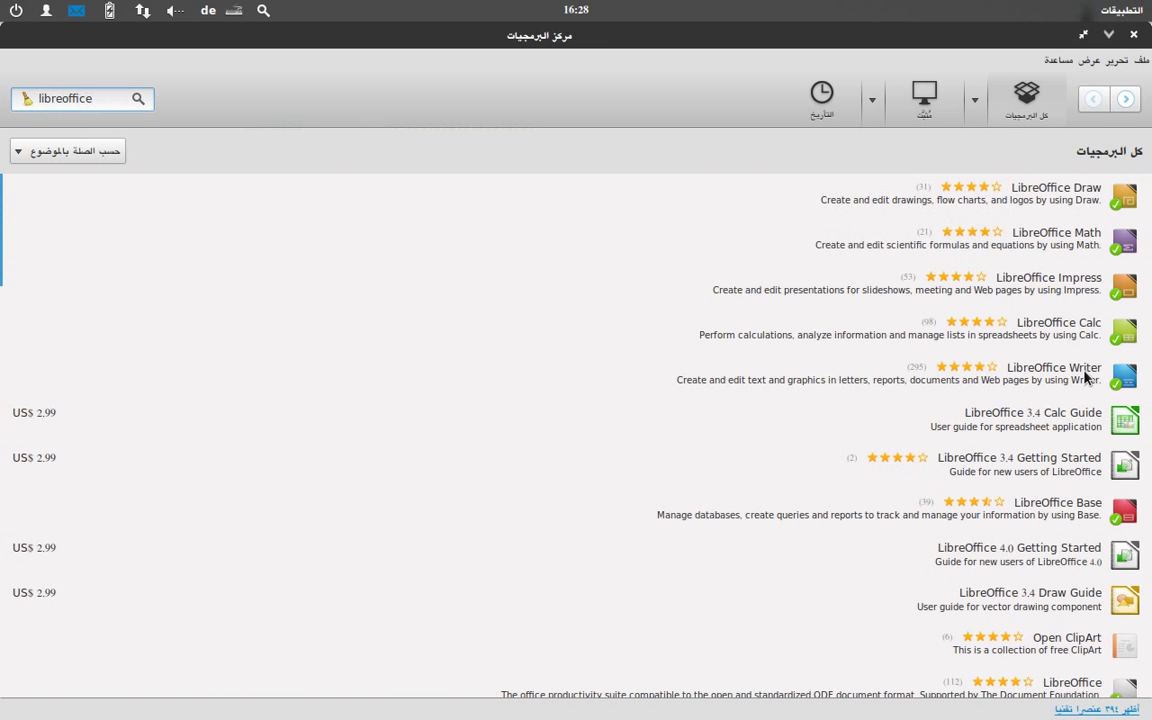
pyautogui.scroll(-3, 1085, 375)
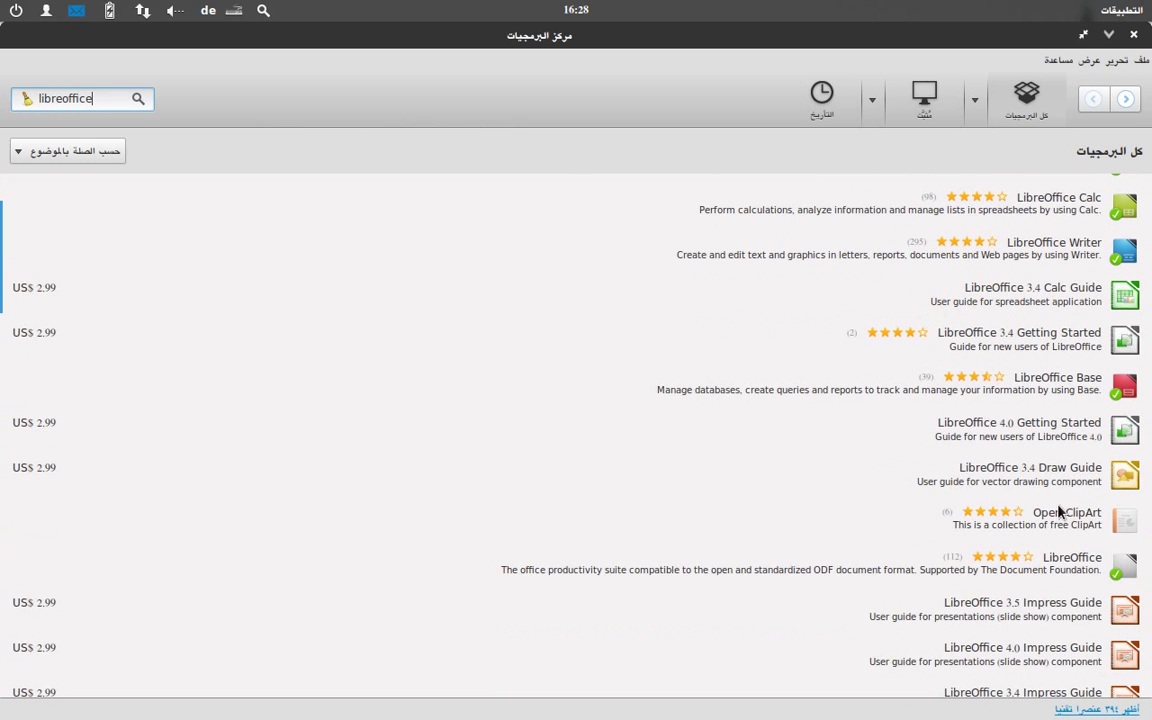
pyautogui.click(1070, 570)
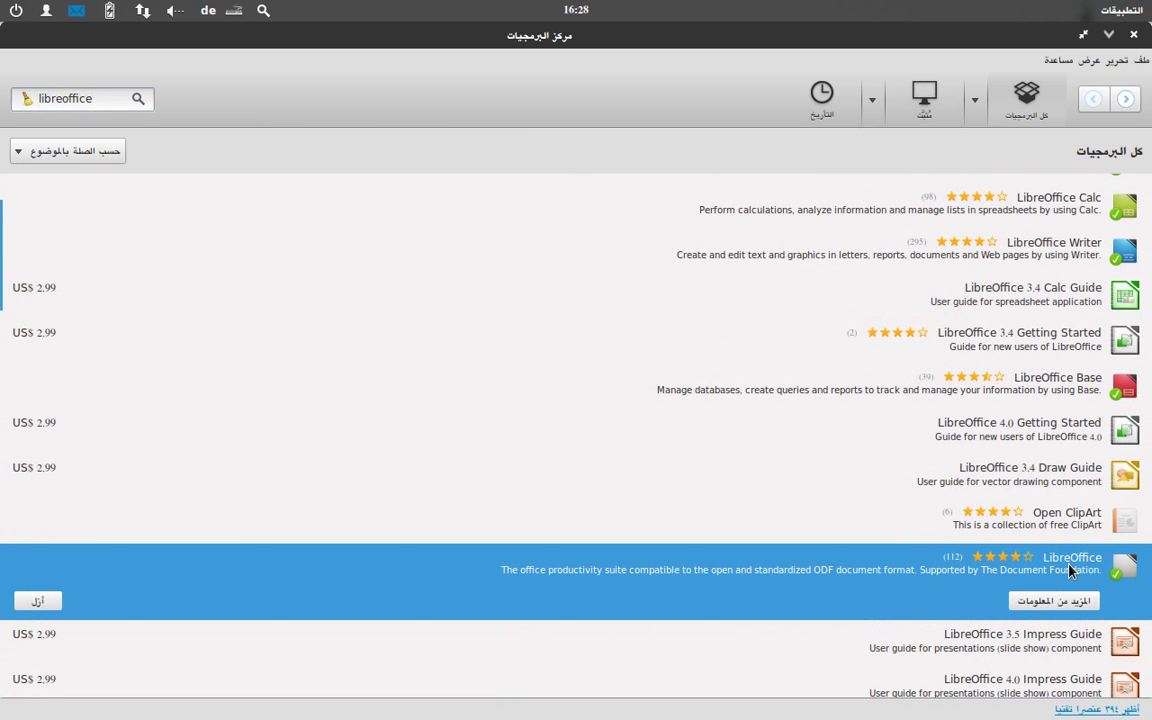
pyautogui.doubleClick(107, 101)
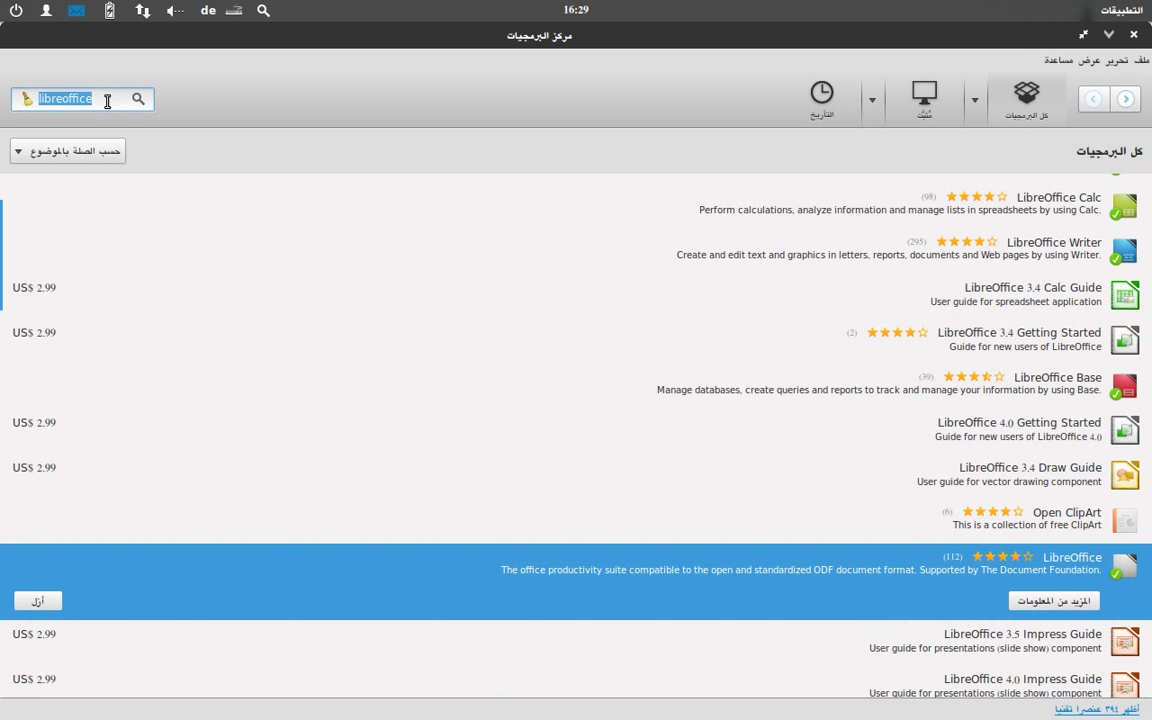
pyautogui.click(1108, 34)
# Switch to Chromium and view the package choices on the Google Chrome download page.
pyautogui.click(560, 700)
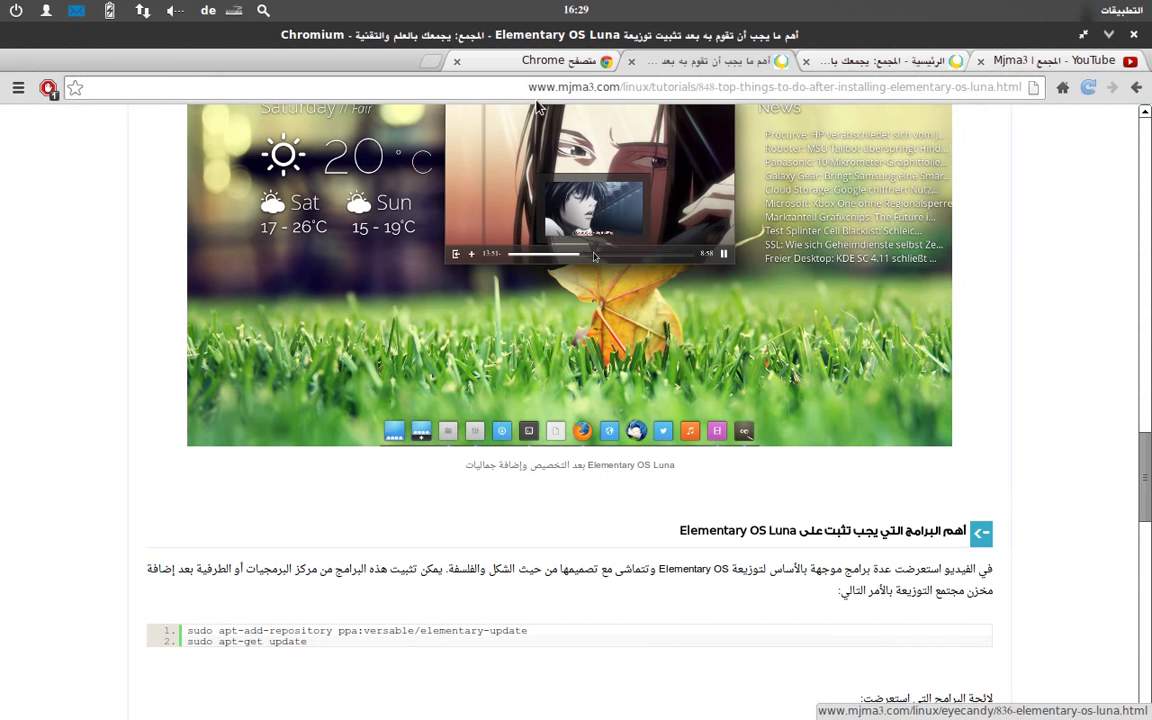
pyautogui.click(553, 63)
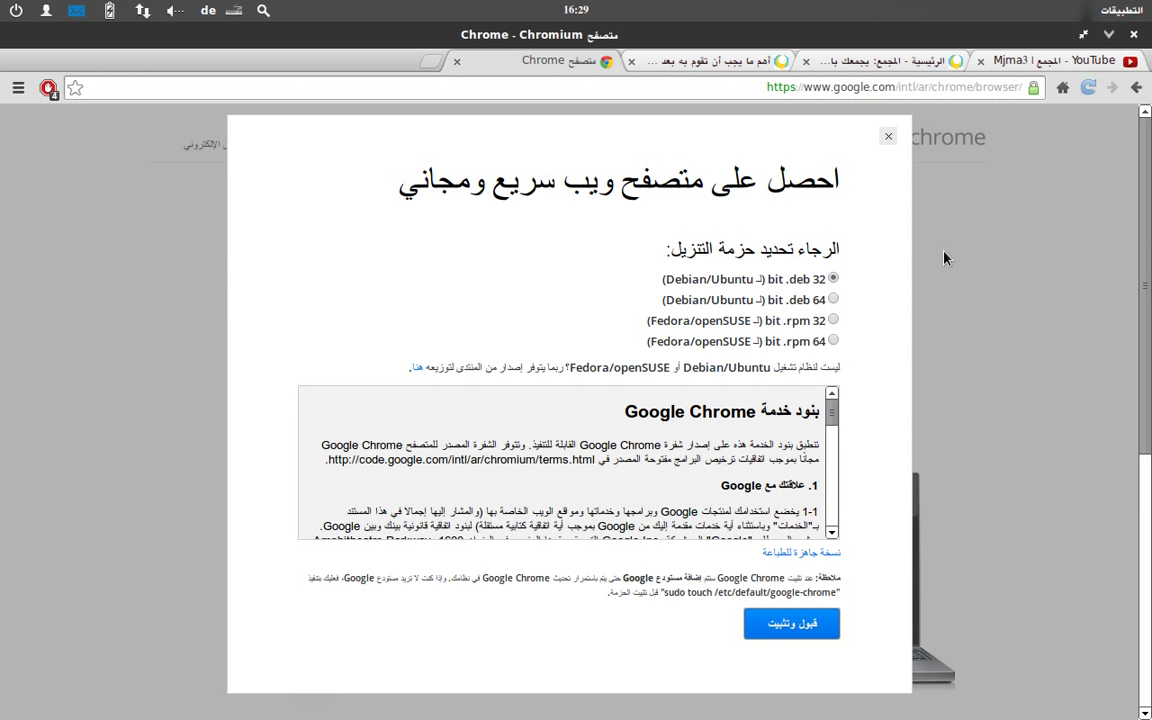
pyautogui.click(1108, 36)
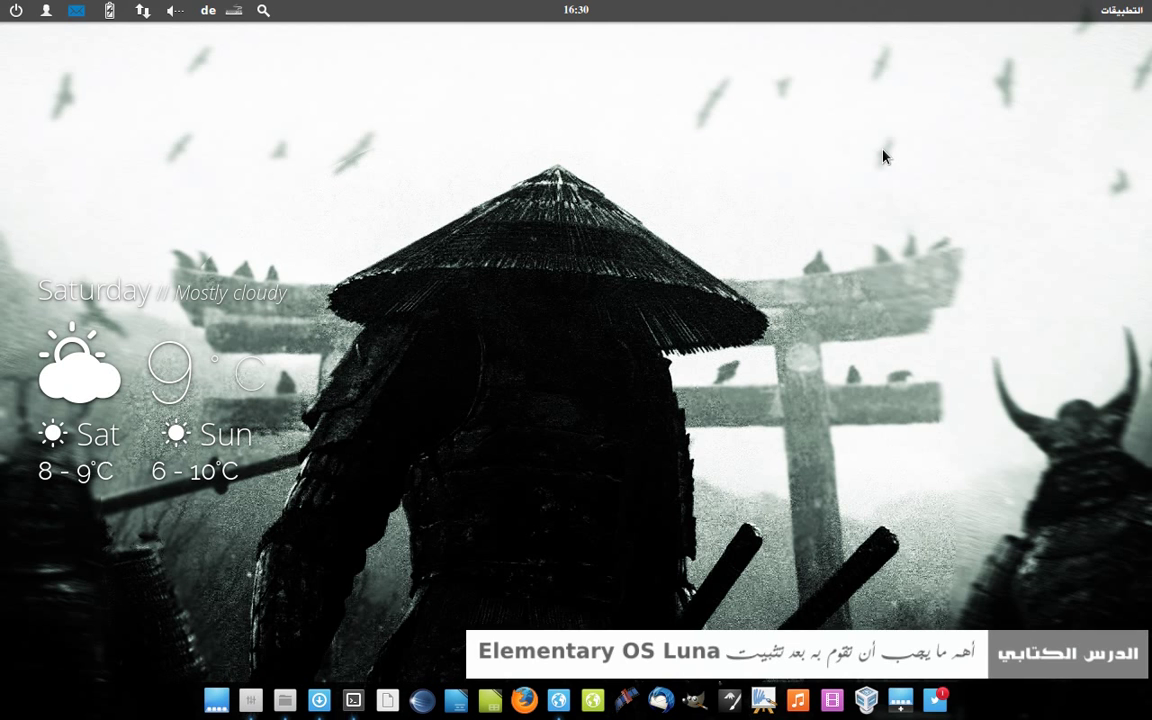
# In Chromium, examine the article section on essential programs to install on Elementary OS Luna, including its repository commands.
pyautogui.click(556, 700)
pyautogui.click(661, 61)
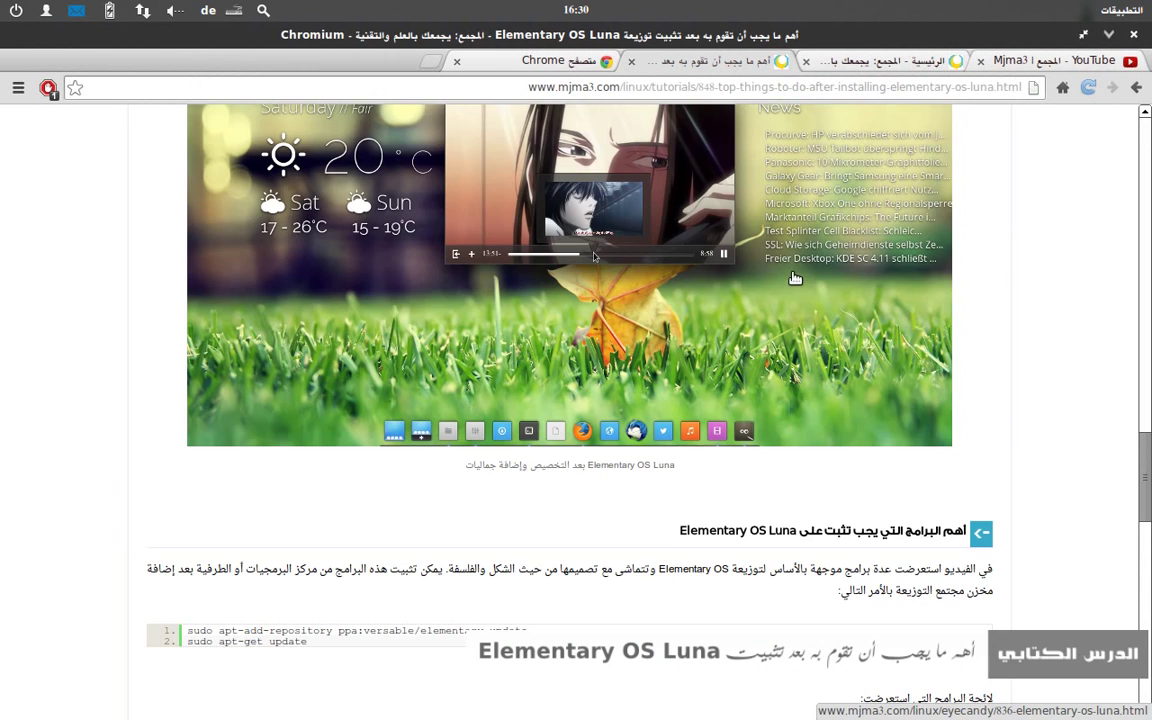
pyautogui.scroll(-5, 918, 266)
pyautogui.scroll(3, 918, 266)
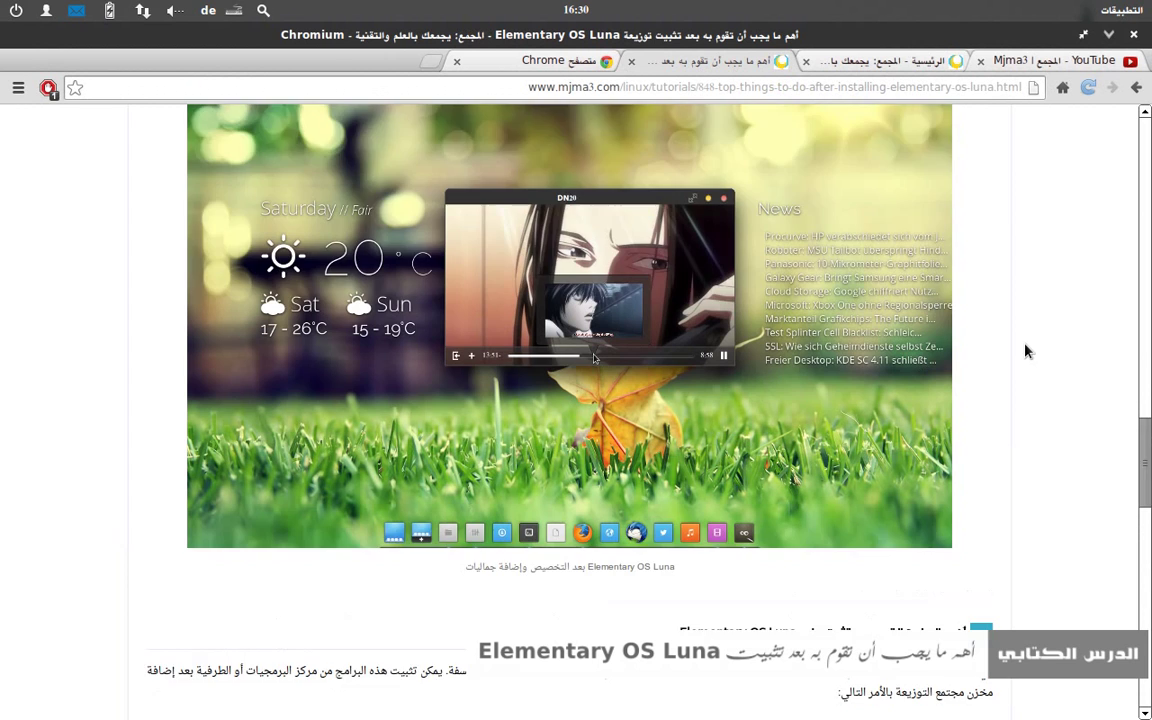
pyautogui.scroll(-3, 1025, 350)
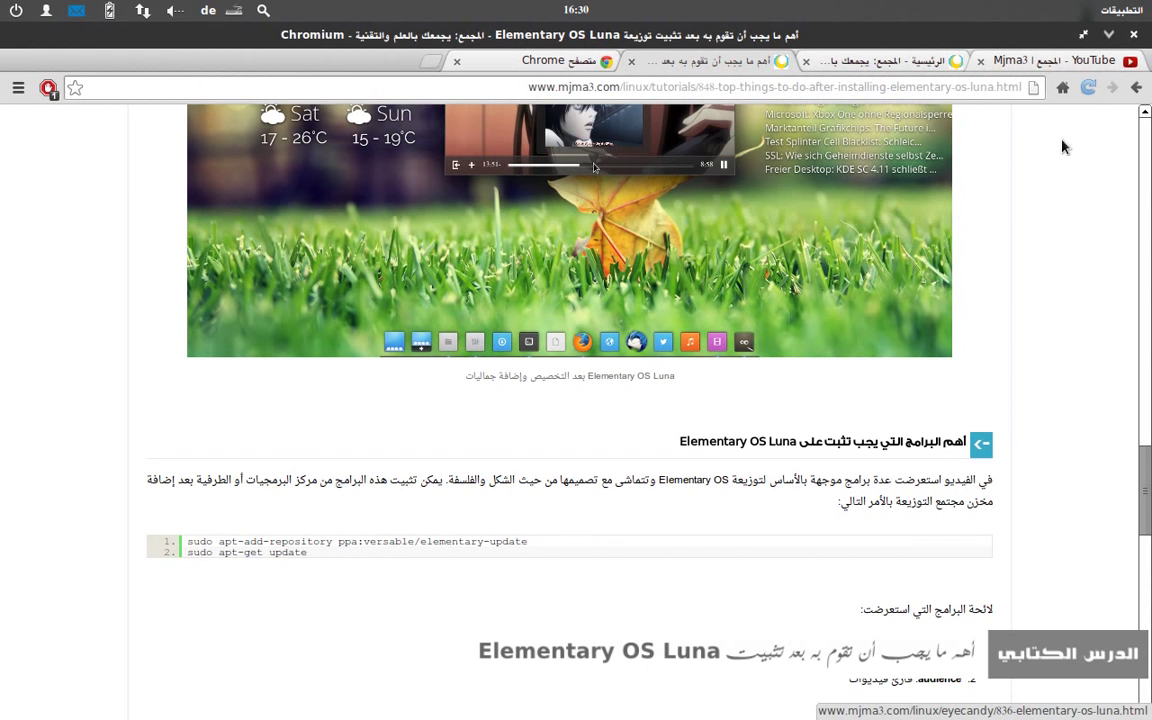
pyautogui.click(1108, 38)
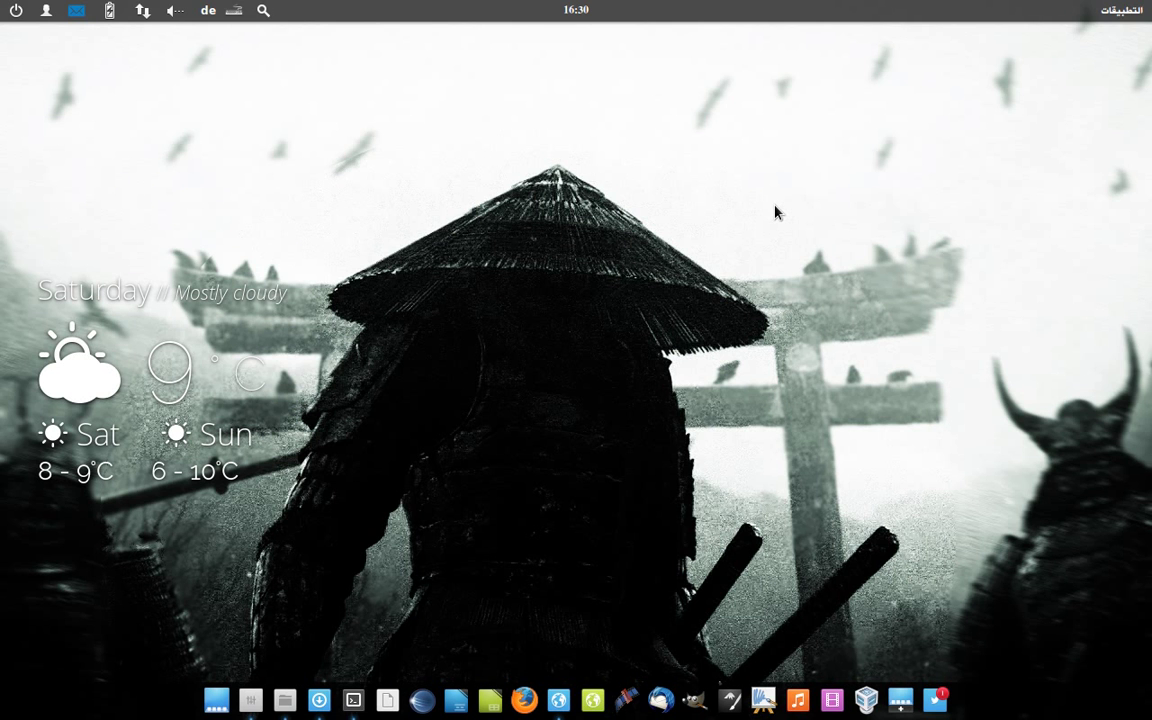
pyautogui.click(560, 700)
pyautogui.scroll(-3, 888, 466)
pyautogui.scroll(6, 888, 466)
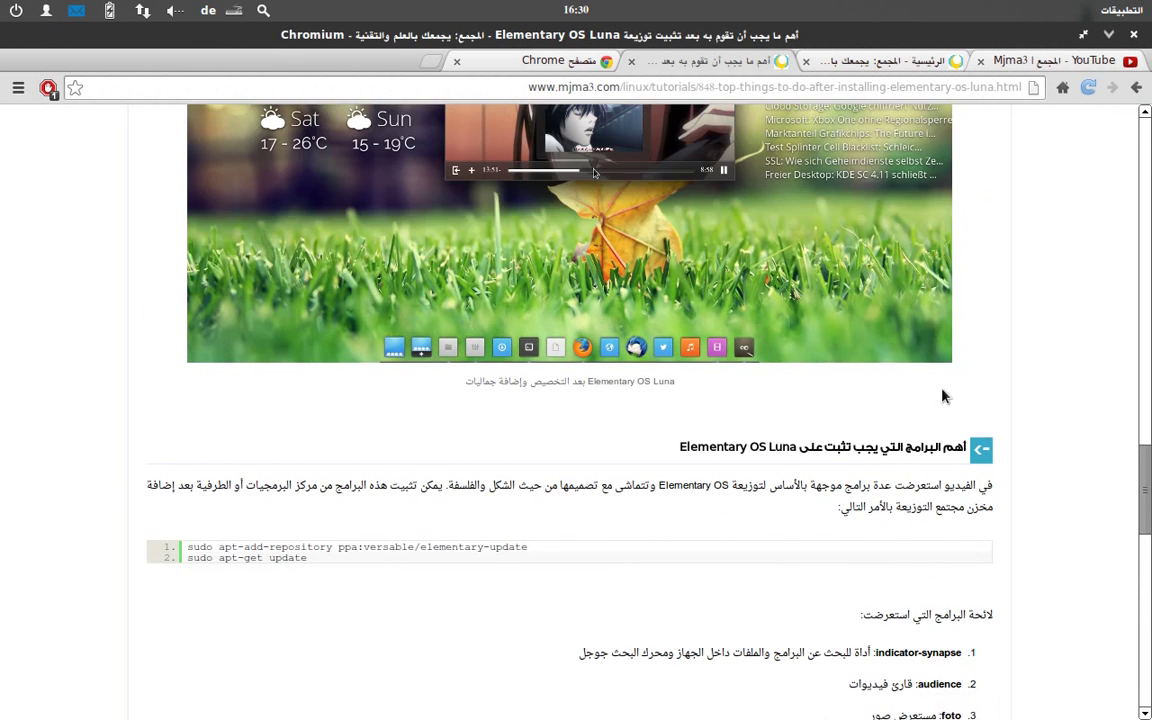
pyautogui.click(1108, 36)
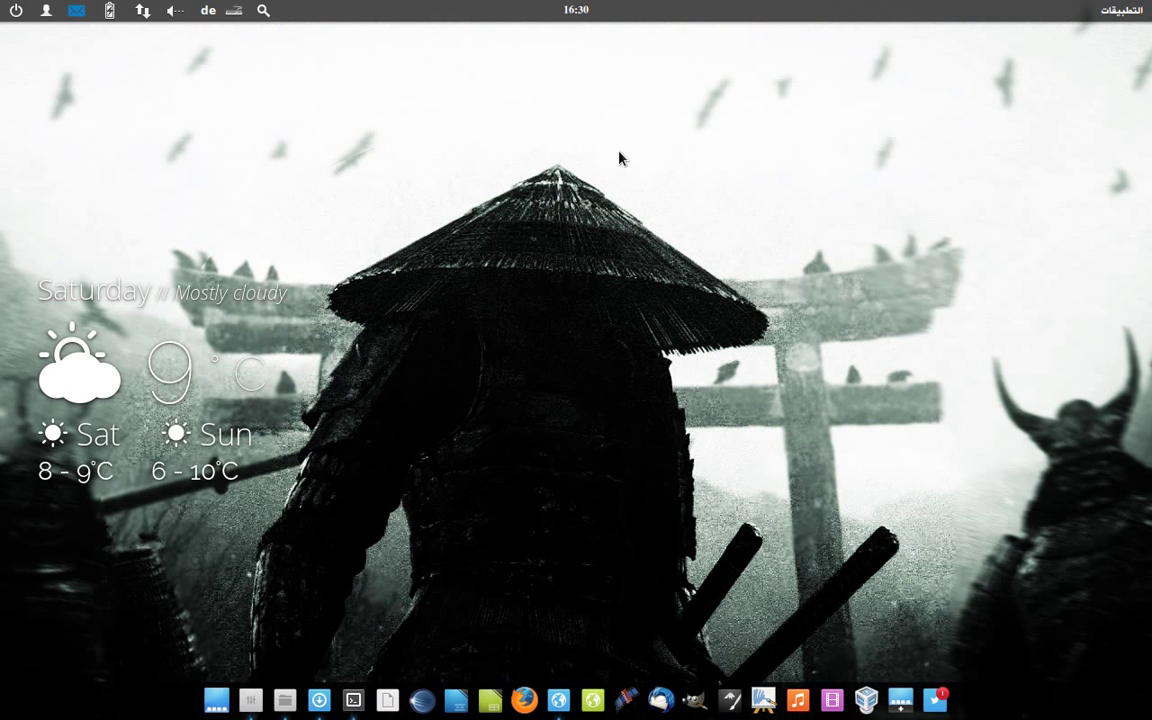
# Look up firefox with the desktop search indicator and dismiss the results without opening any.
pyautogui.click(264, 11)
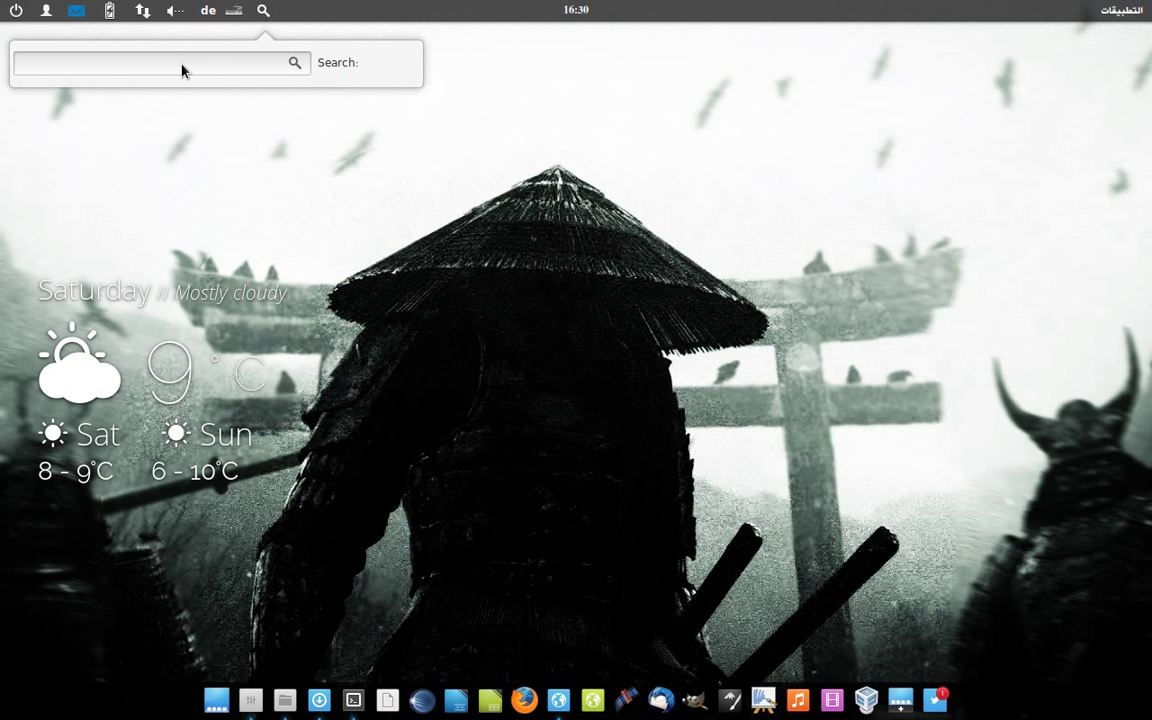
pyautogui.write('firefox')
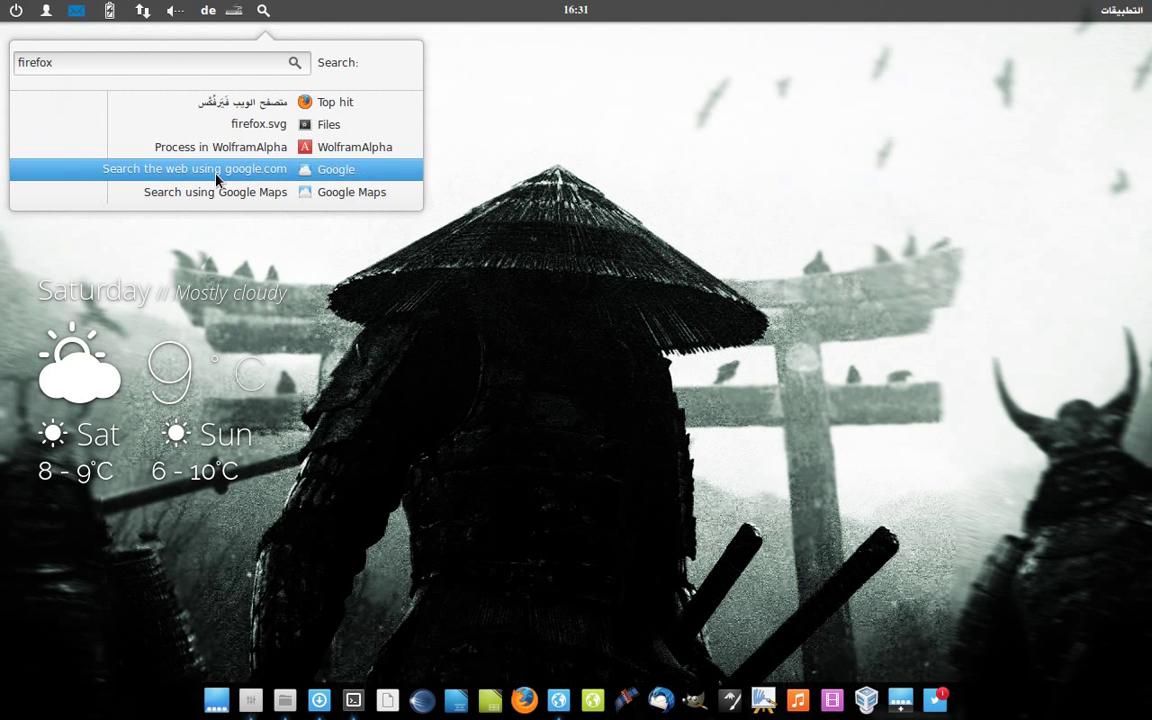
pyautogui.click(522, 185)
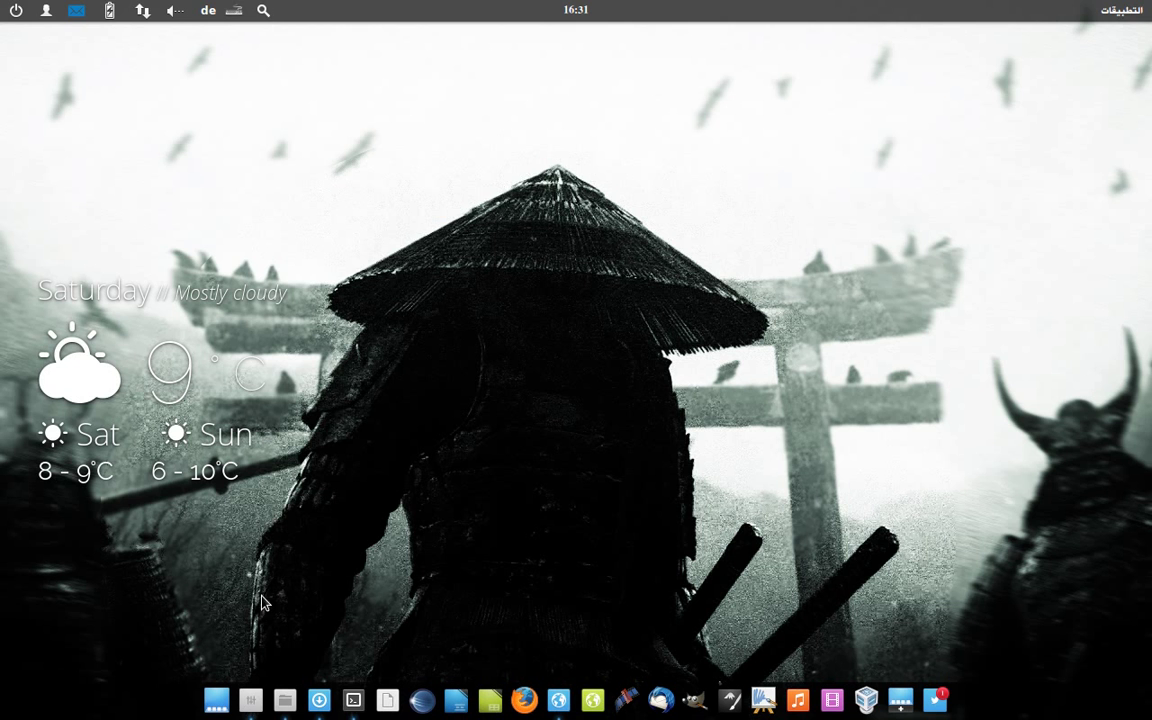
# Check the Search Indicator shortcut in the Tweaks section of System Settings and try the shortcut out.
pyautogui.click(252, 701)
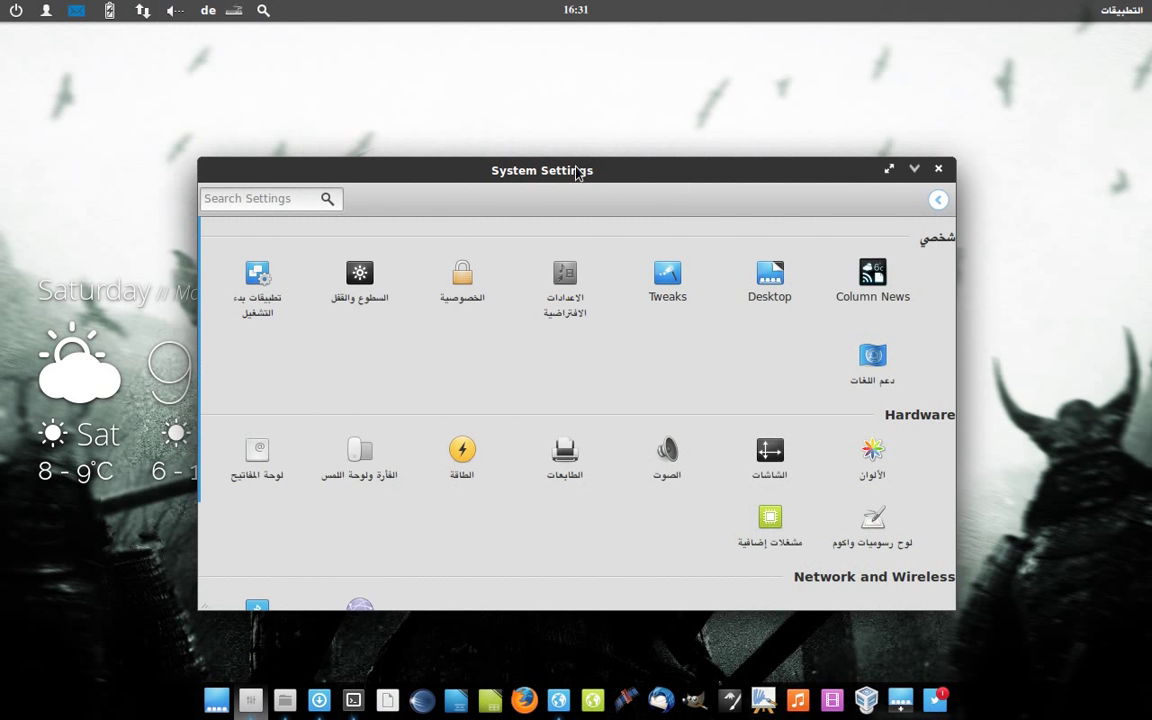
pyautogui.click(662, 280)
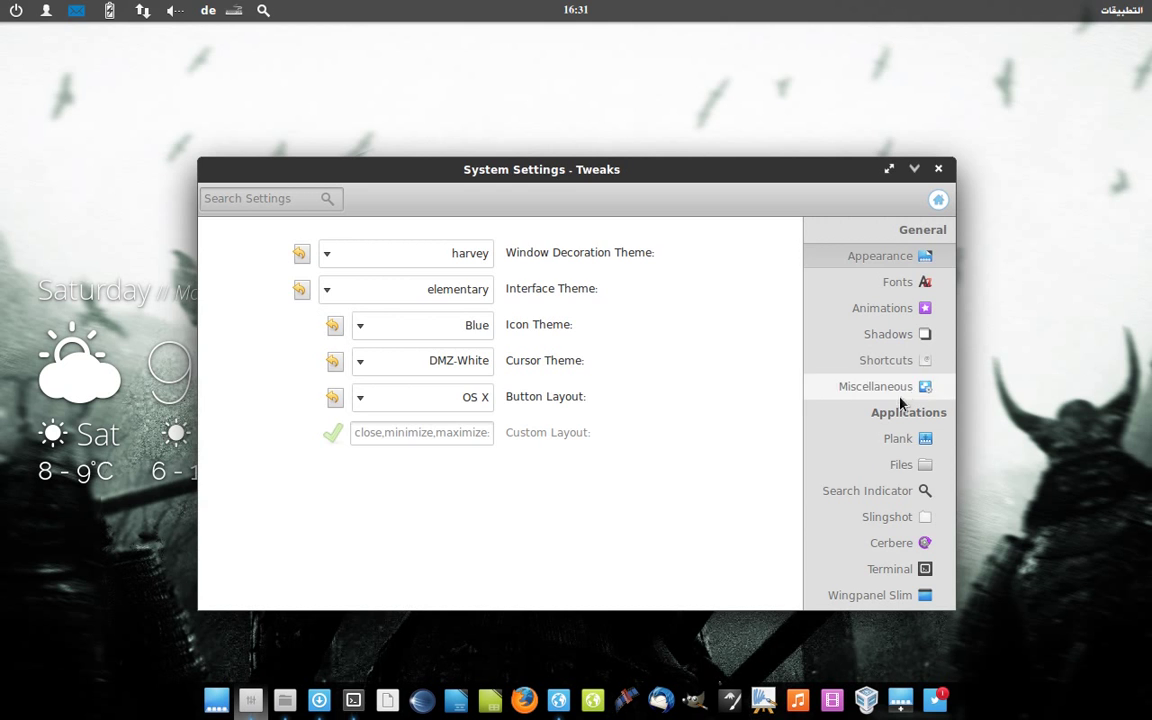
pyautogui.click(897, 490)
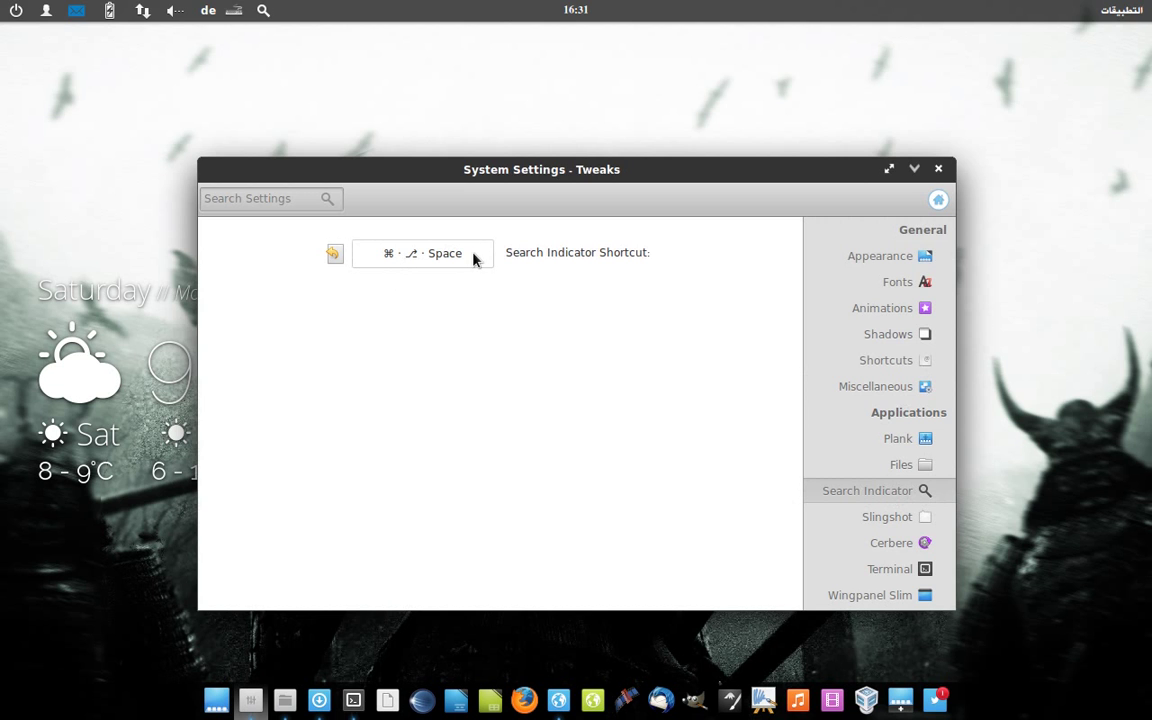
pyautogui.press('super+alt+space')
pyautogui.press('Escape')
pyautogui.click(938, 203)
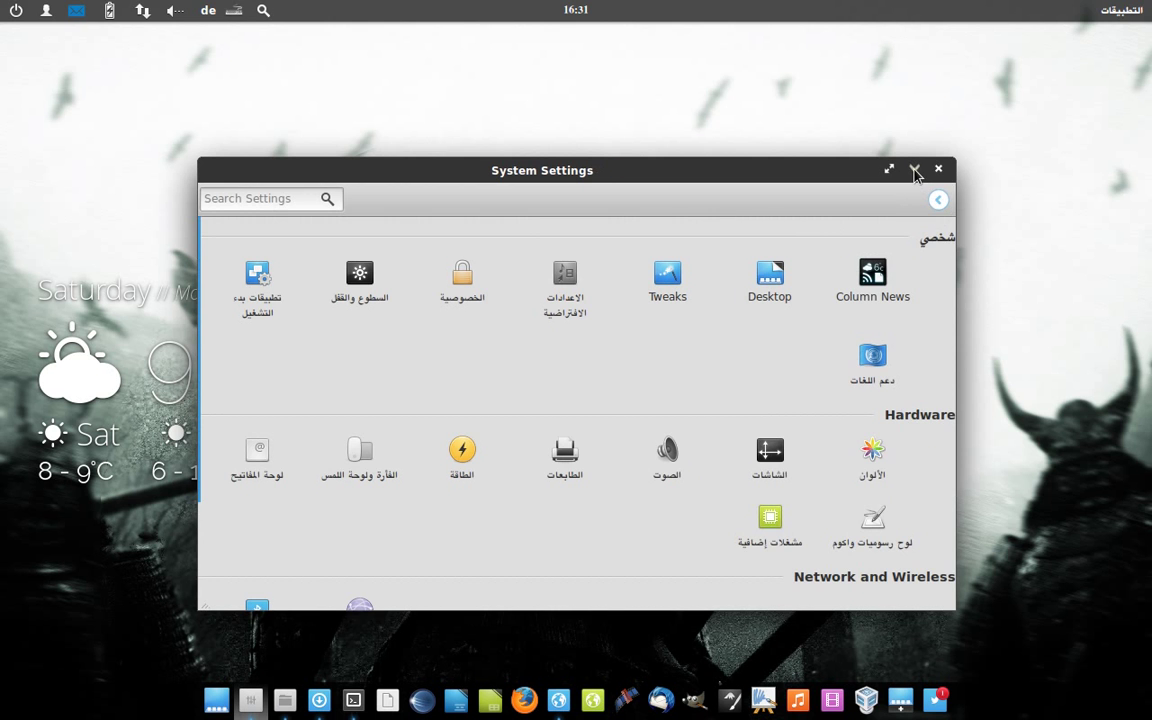
pyautogui.click(914, 172)
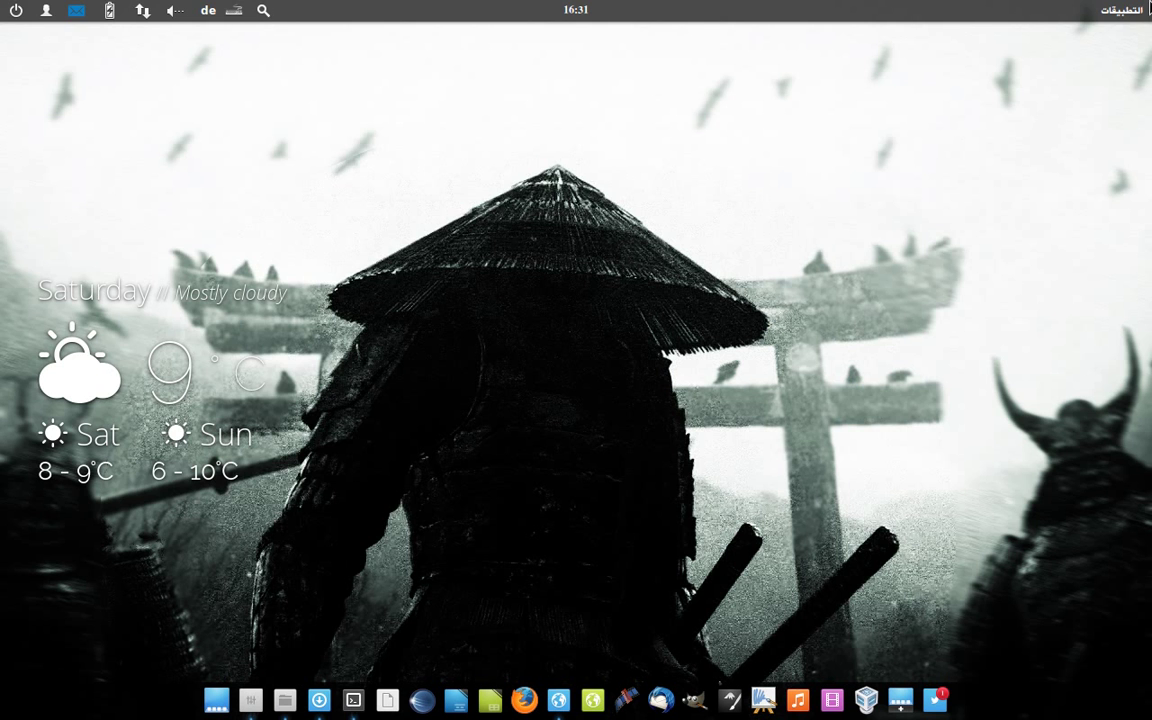
# Launch the Audience video player and resume the last video, DN18, moving the player window higher on the desktop.
pyautogui.press('super')
pyautogui.click(452, 137)
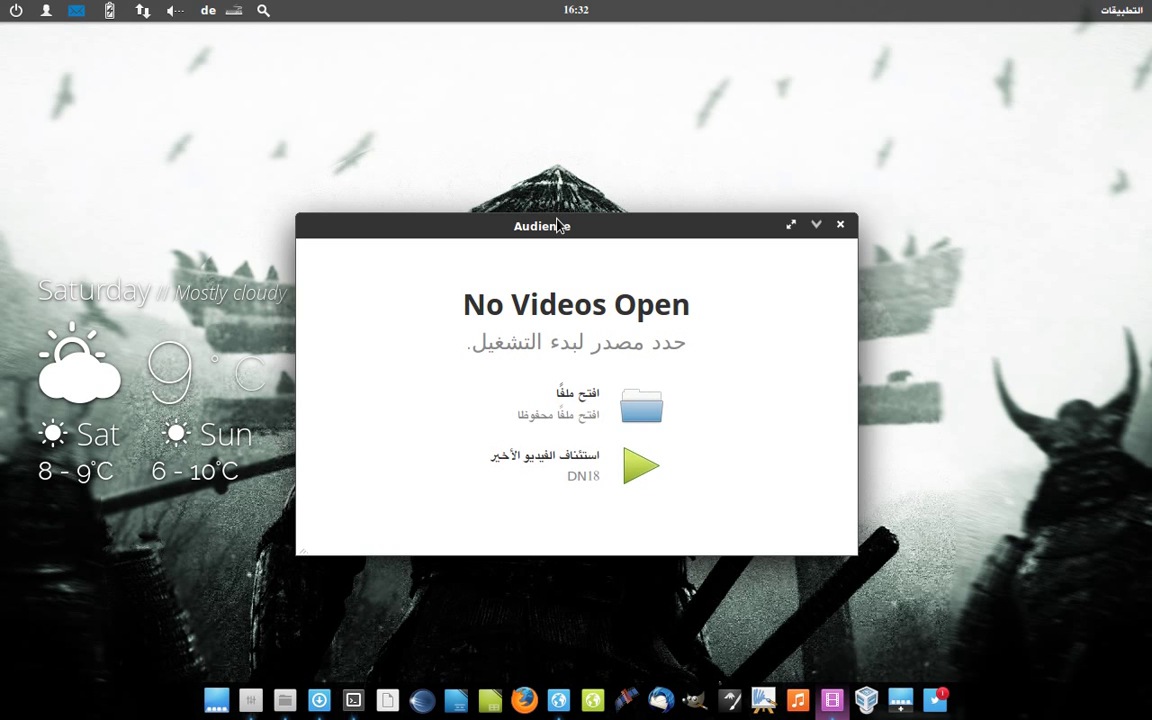
pyautogui.moveTo(575, 236); pyautogui.dragTo(583, 139)
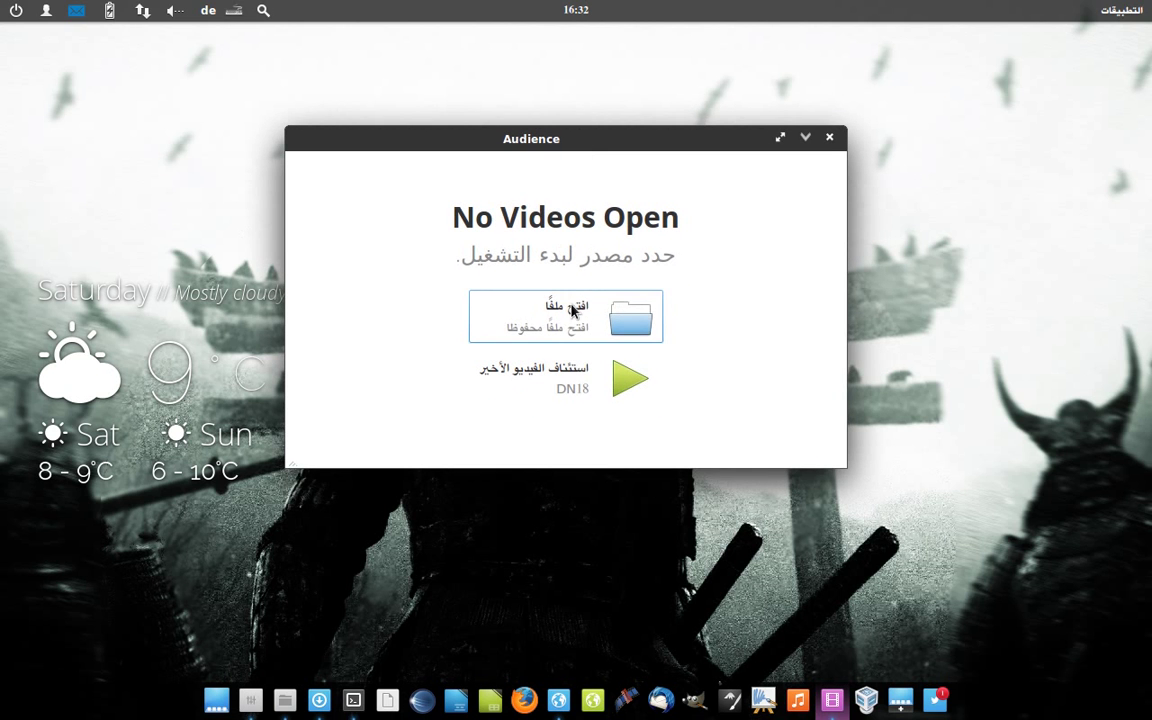
pyautogui.click(575, 395)
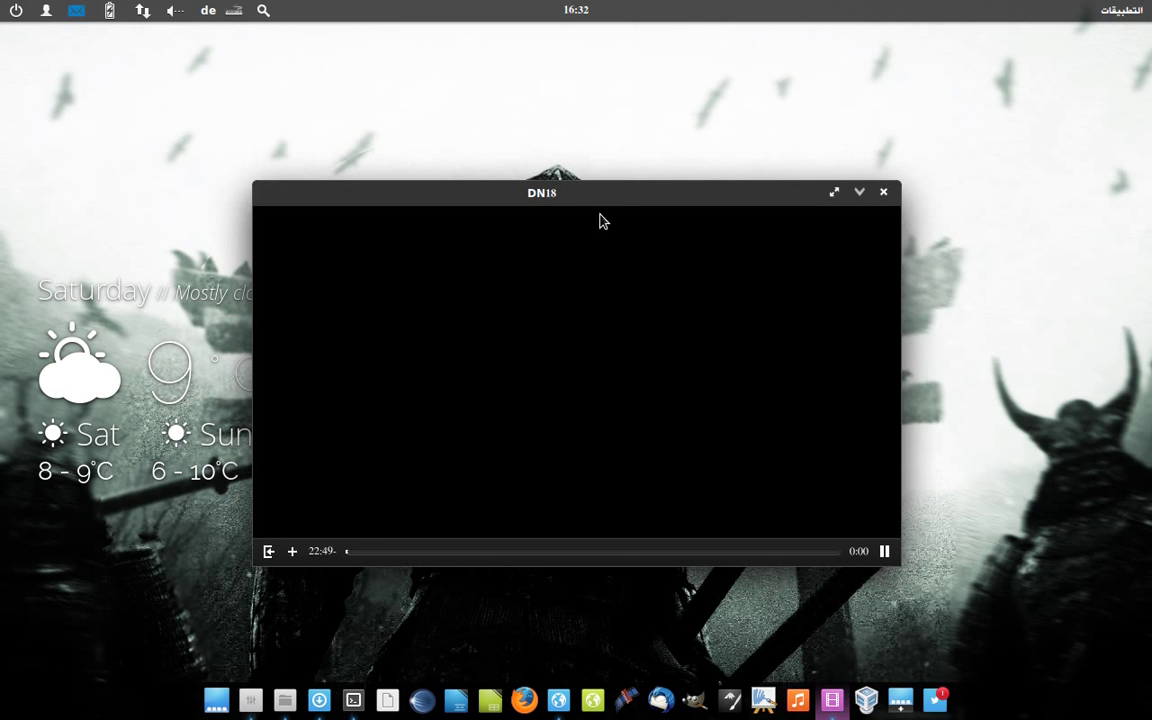
pyautogui.moveTo(625, 193); pyautogui.dragTo(591, 139)
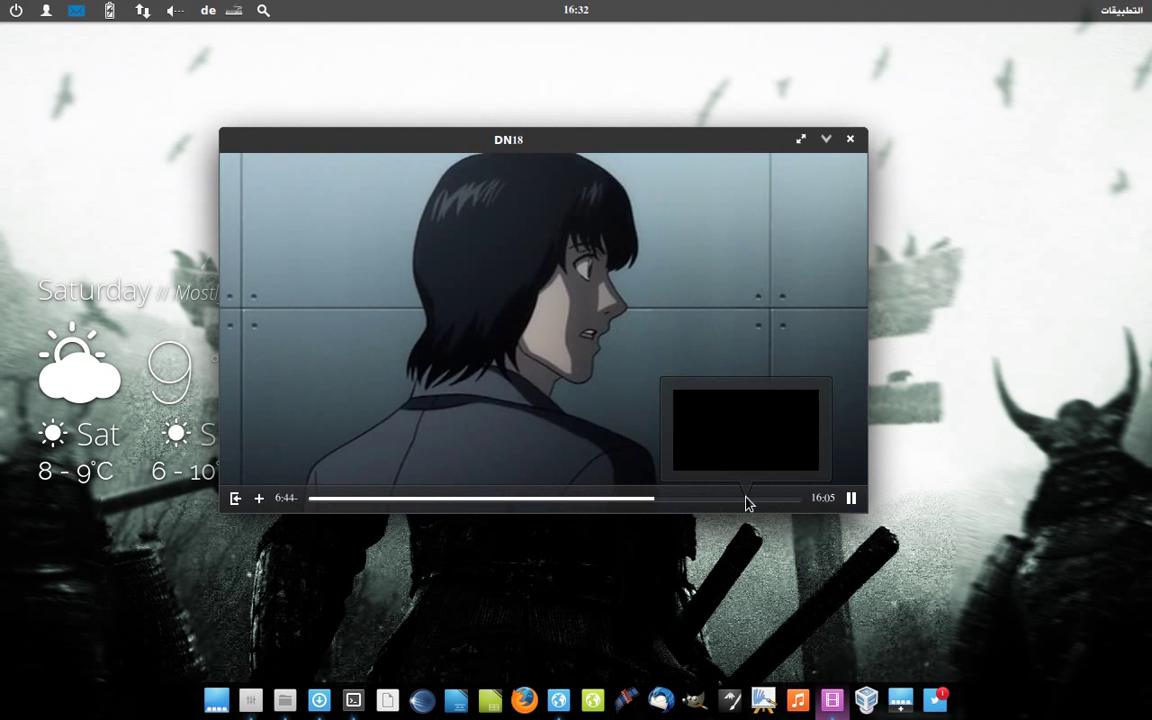
# Review the video's playlist and audio track choices, and set its subtitles to none (بلا).
pyautogui.click(235, 499)
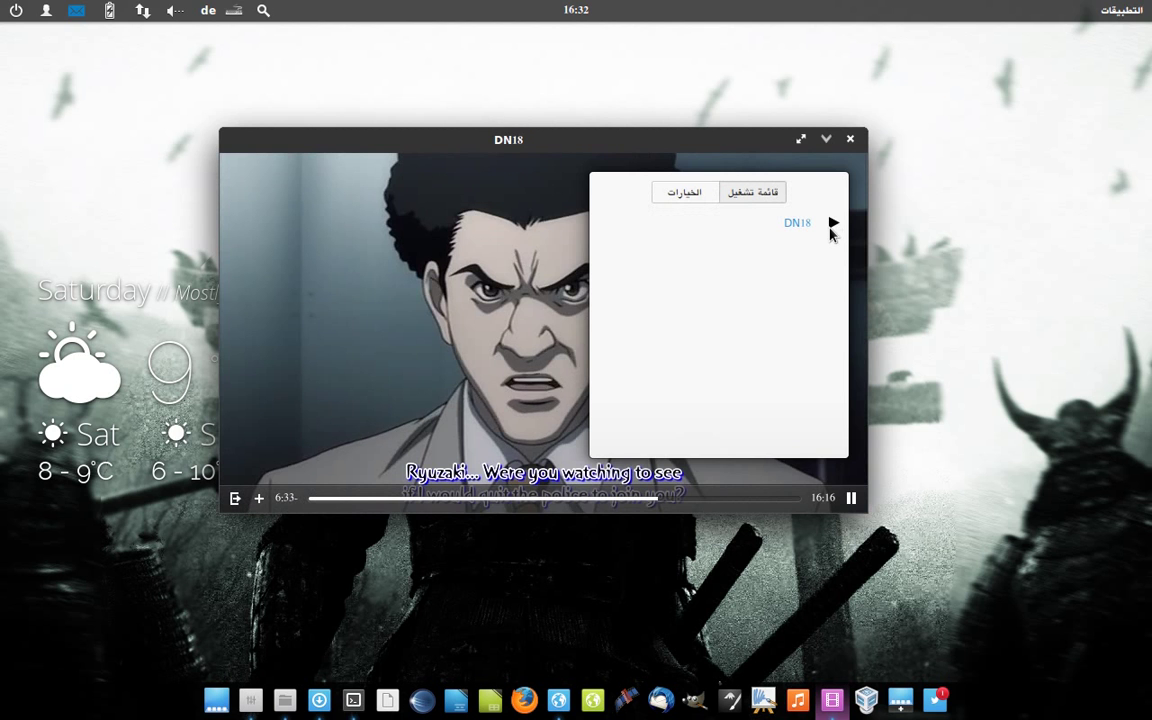
pyautogui.click(712, 190)
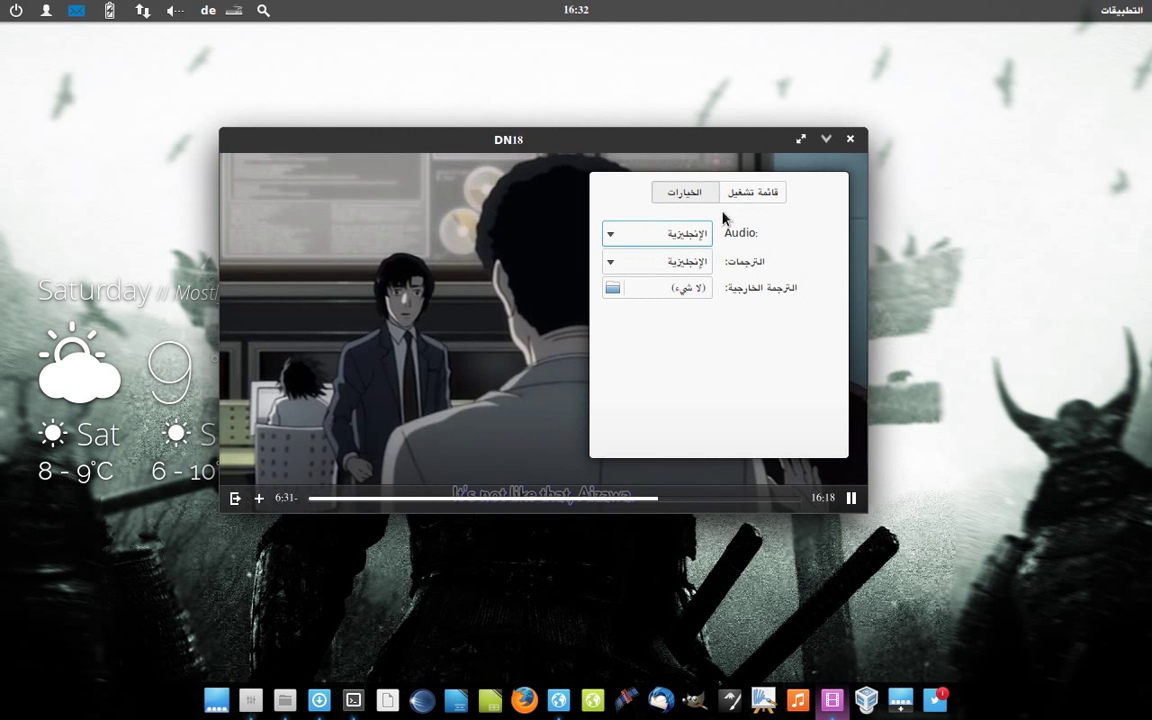
pyautogui.click(684, 234)
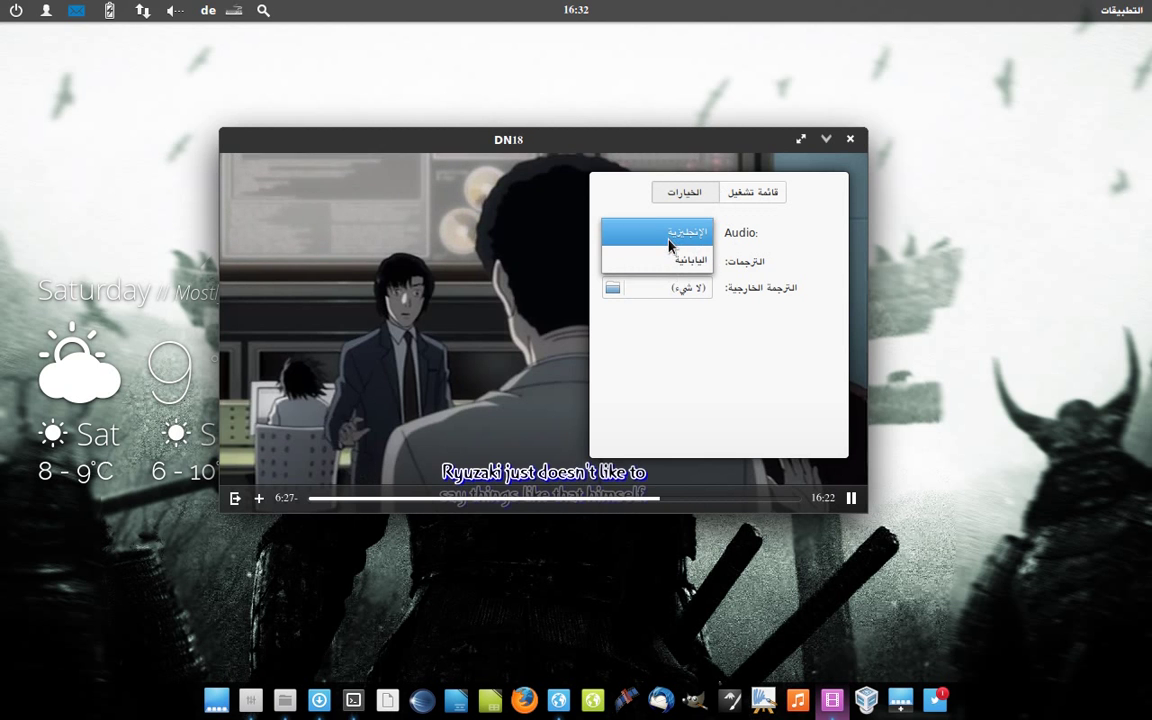
pyautogui.click(782, 254)
pyautogui.click(701, 262)
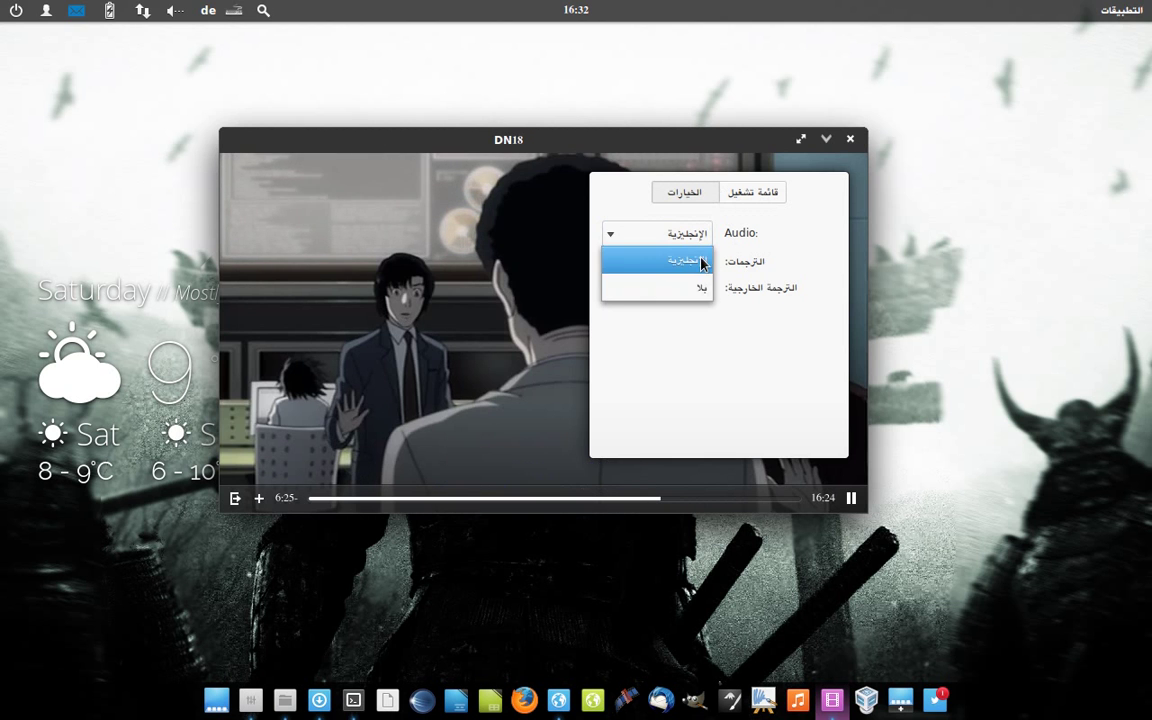
pyautogui.click(688, 307)
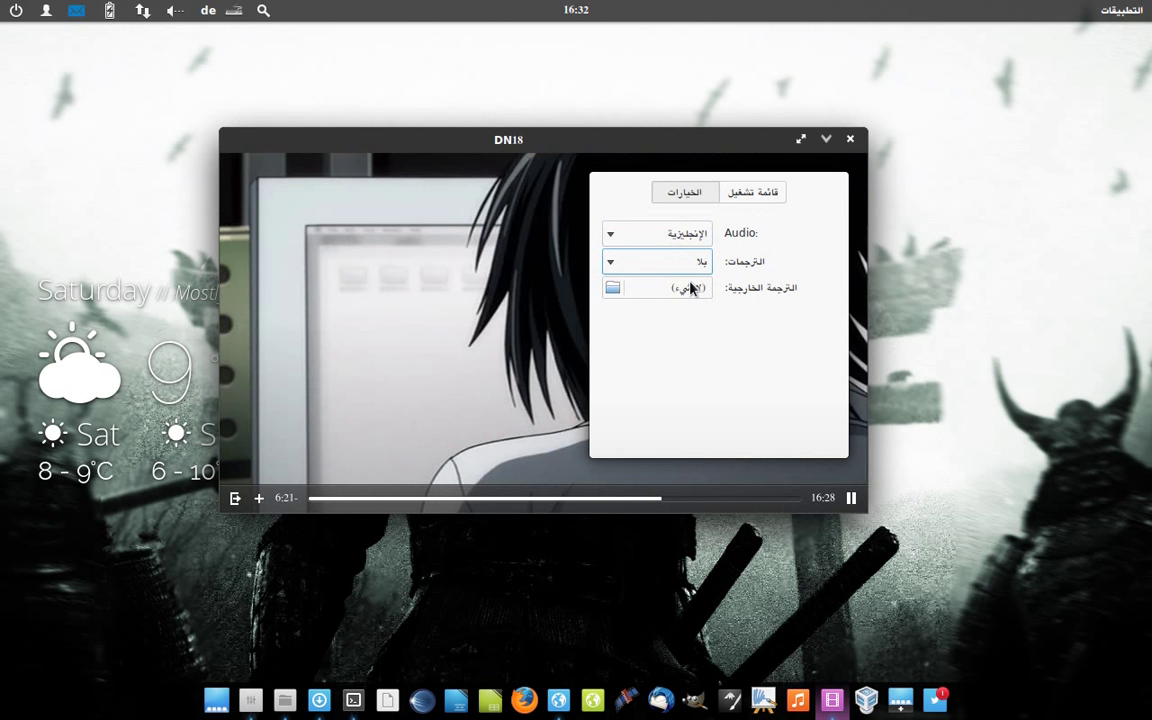
pyautogui.click(236, 498)
# Try full-screen playback of the video, return it to a window, and close the player.
pyautogui.doubleClick(525, 140)
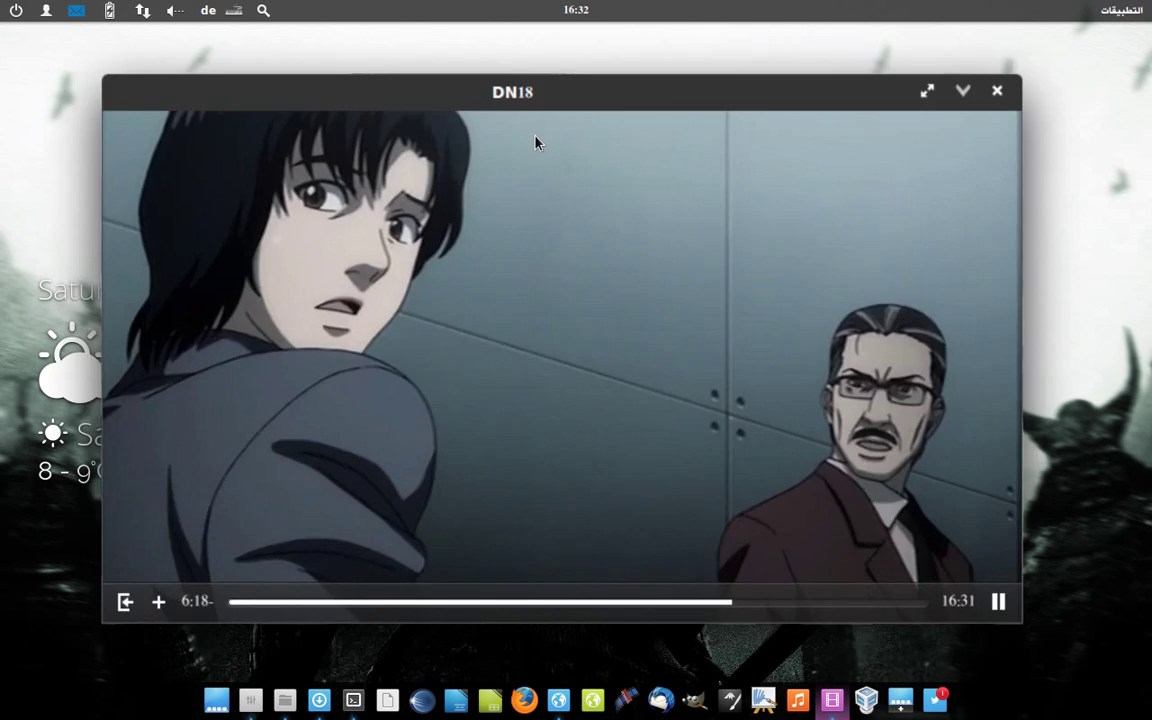
pyautogui.doubleClick(535, 142)
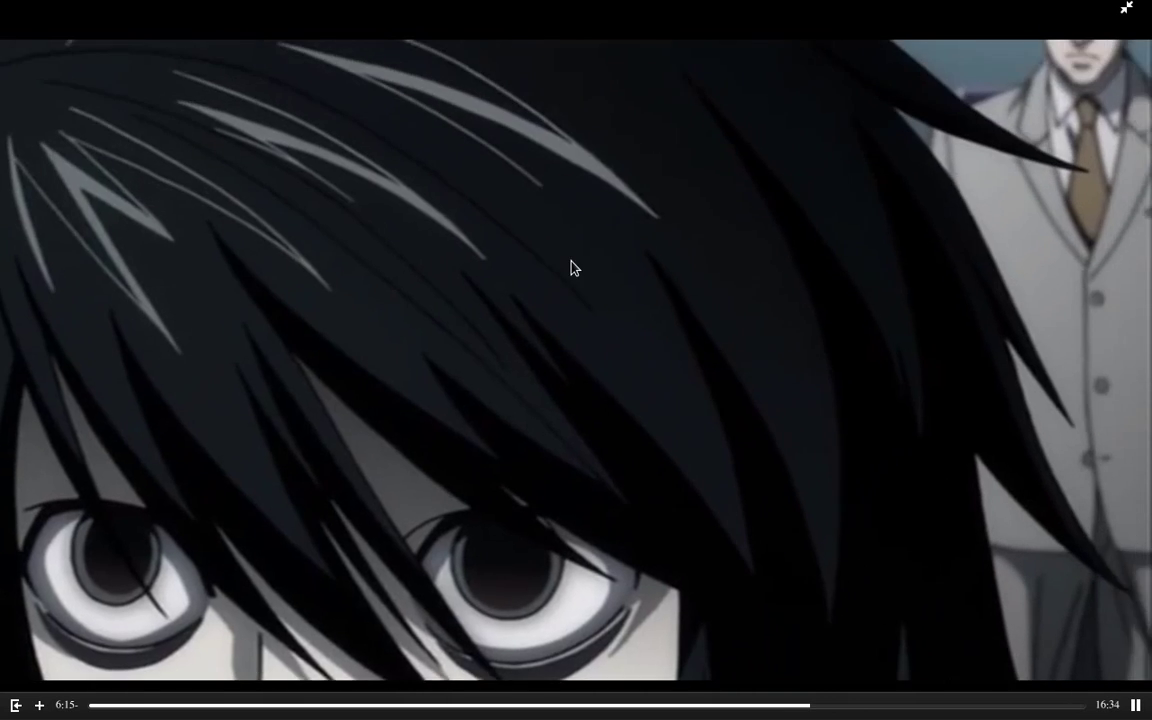
pyautogui.doubleClick(574, 268)
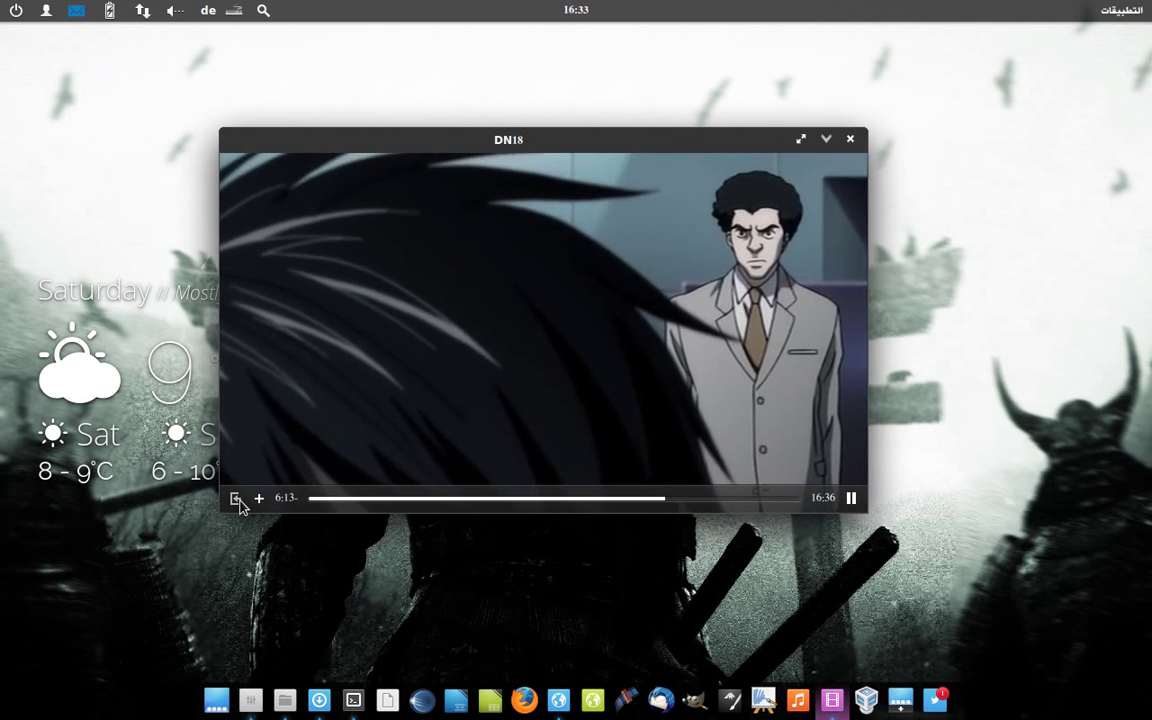
pyautogui.click(850, 139)
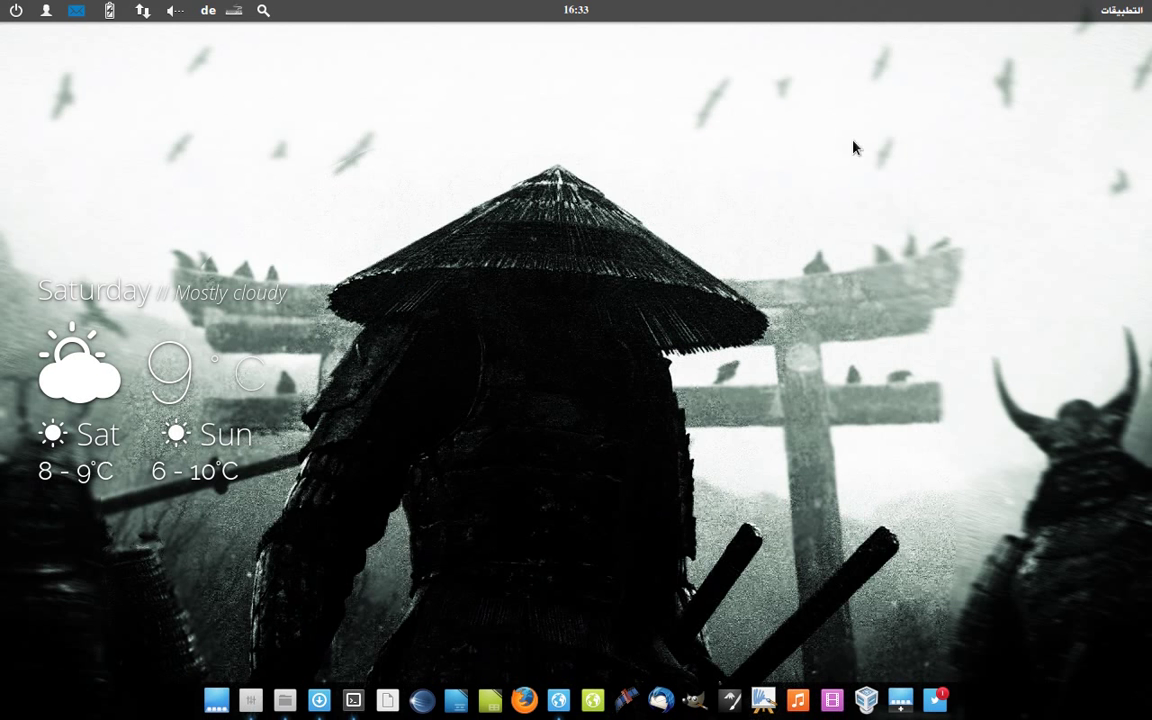
# Launch the Foto album manager and look over the new-album form's name and description fields, closing it without creating an album.
pyautogui.click(1140, 9)
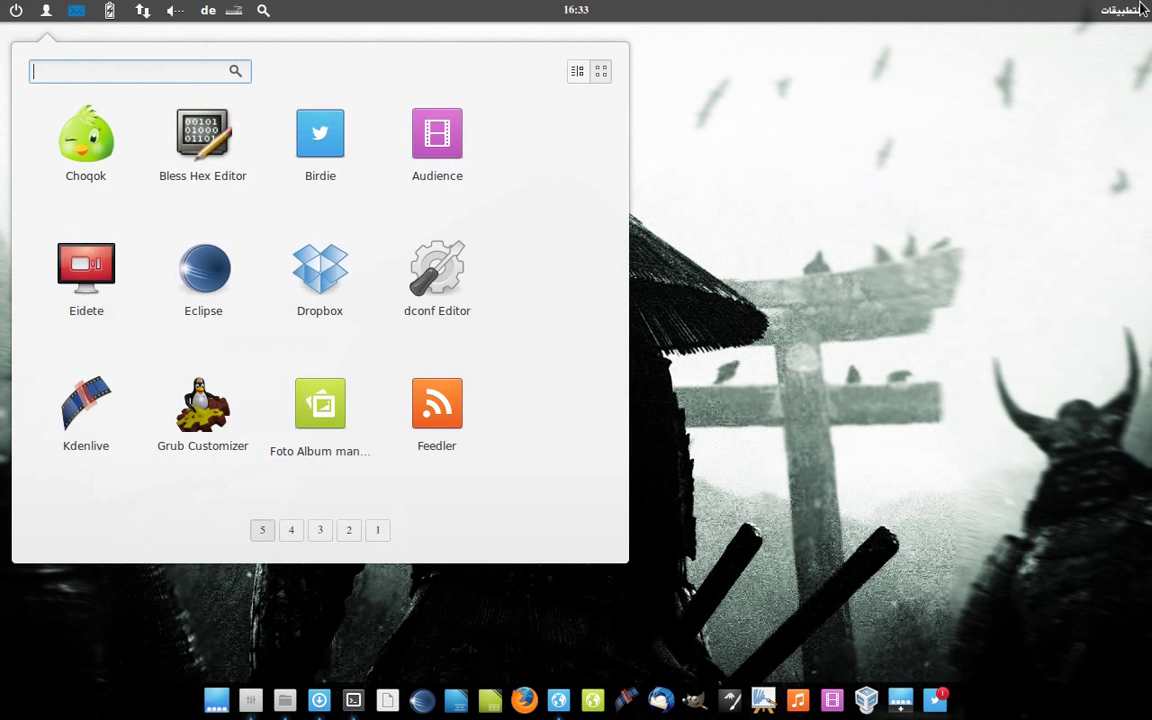
pyautogui.click(618, 310)
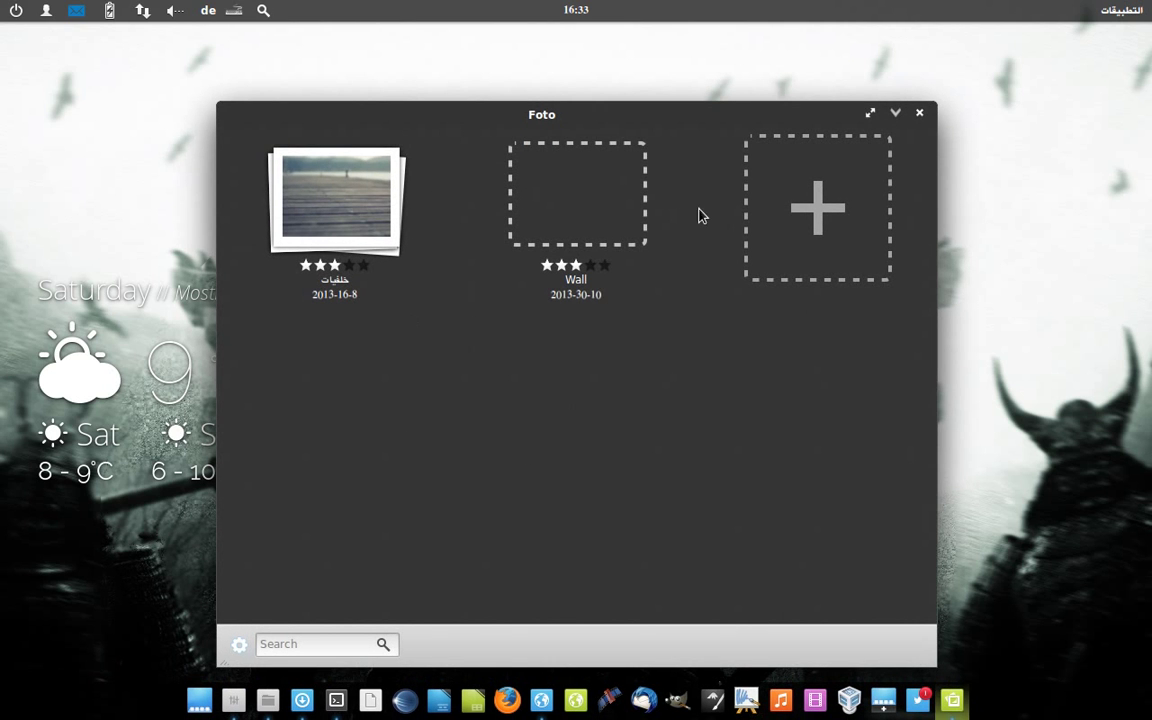
pyautogui.click(812, 218)
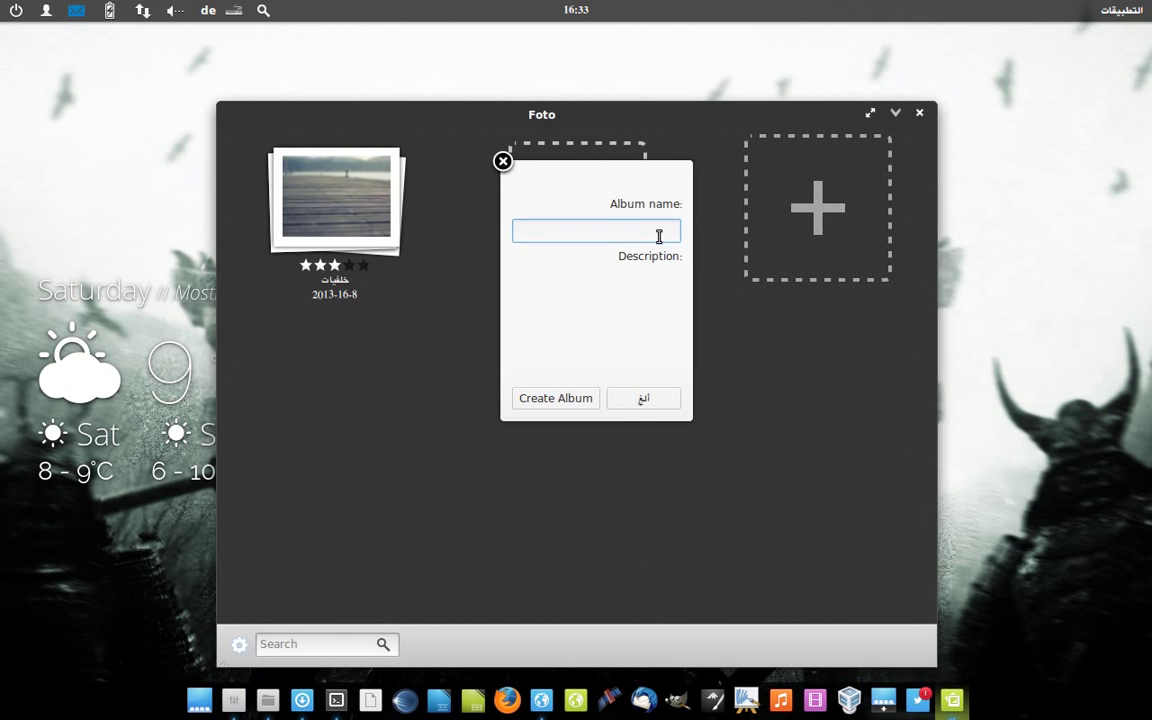
pyautogui.click(543, 301)
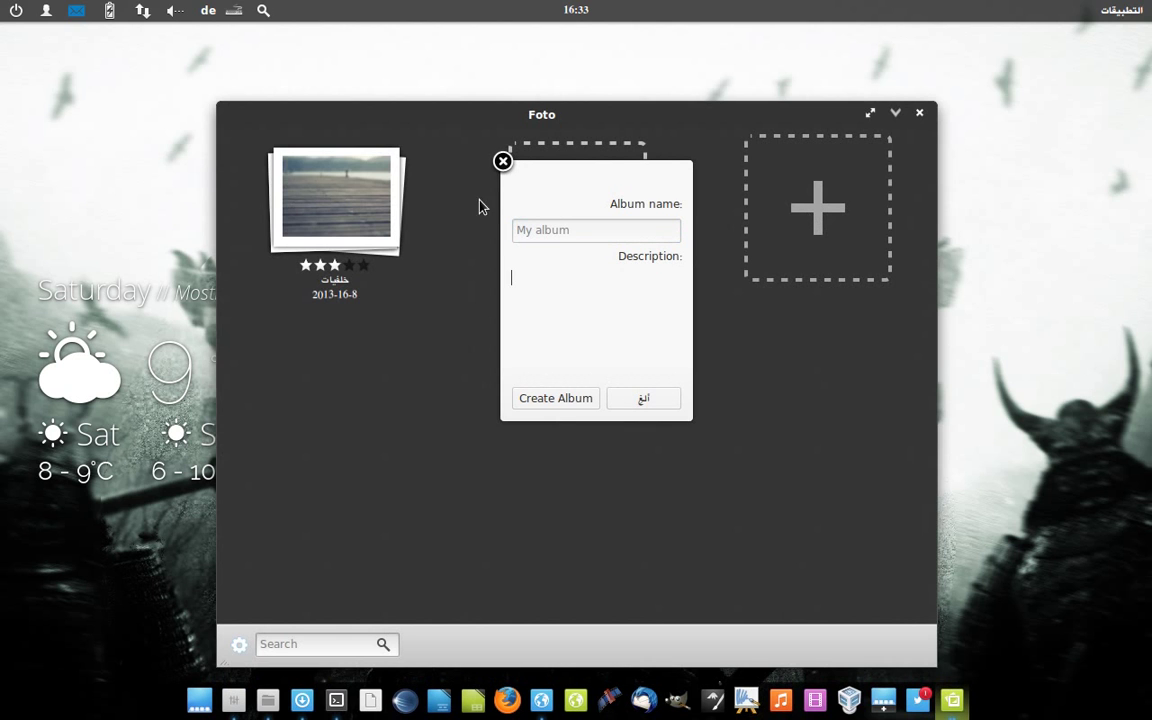
pyautogui.click(503, 161)
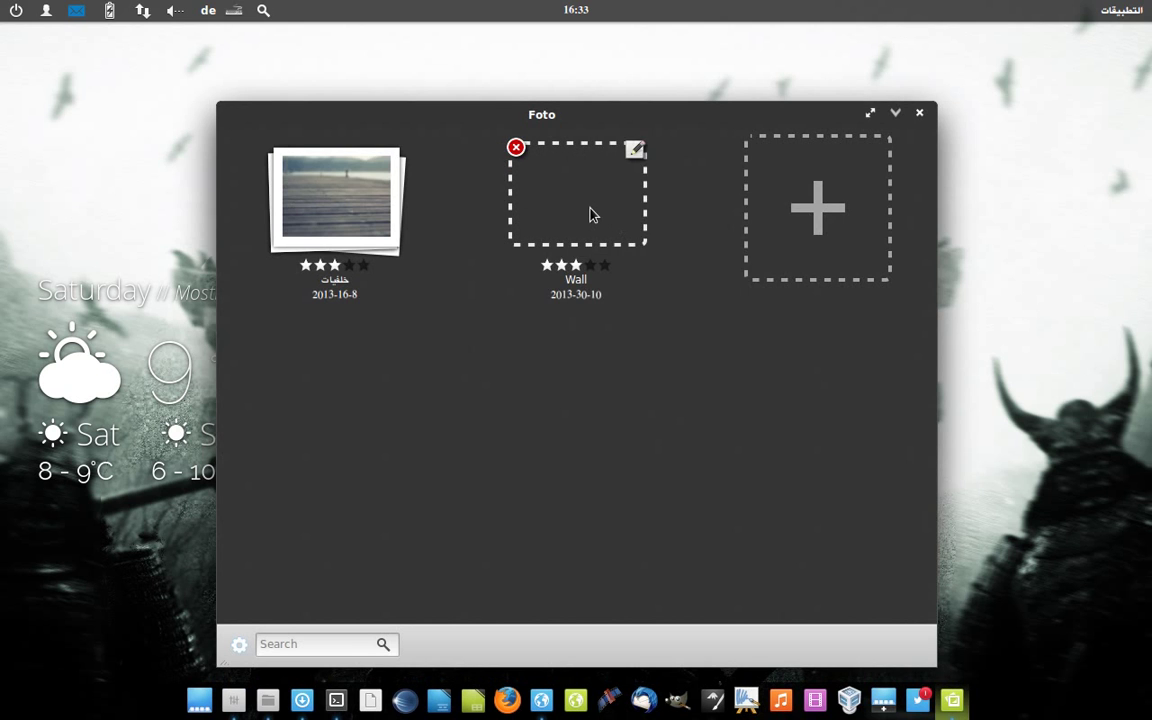
# Look inside the Wall album, then open the خلفيات album, move the Foto window higher and browse the thumbnails.
pyautogui.click(590, 213)
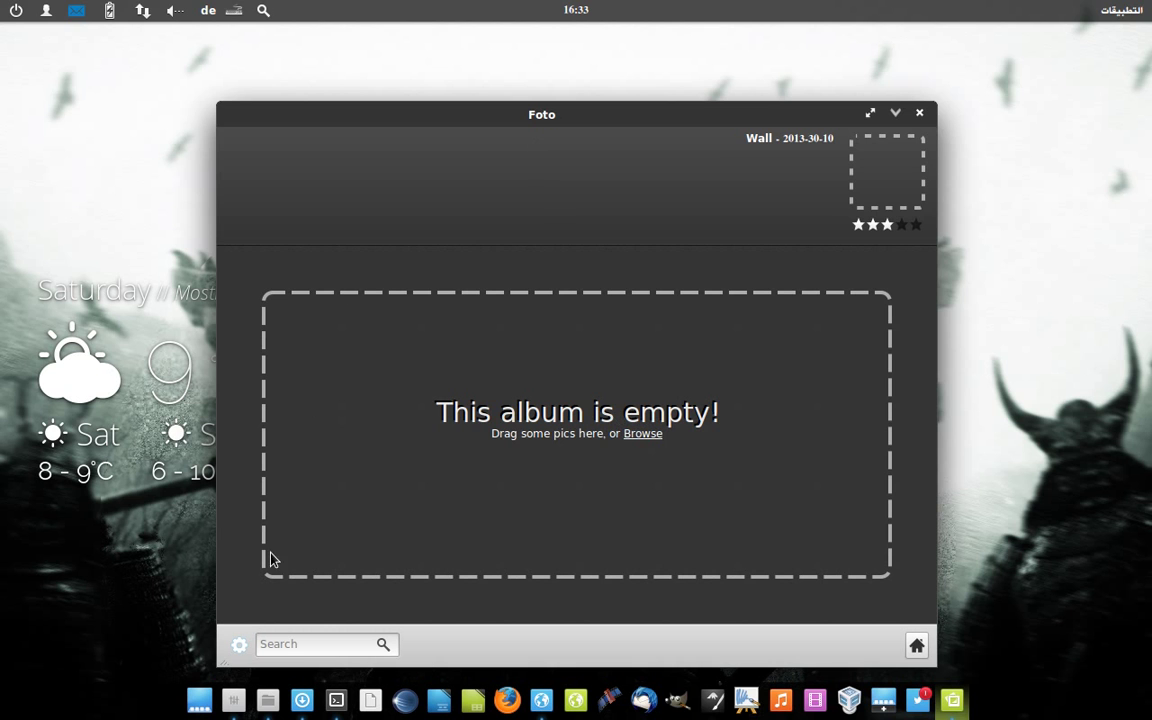
pyautogui.click(916, 645)
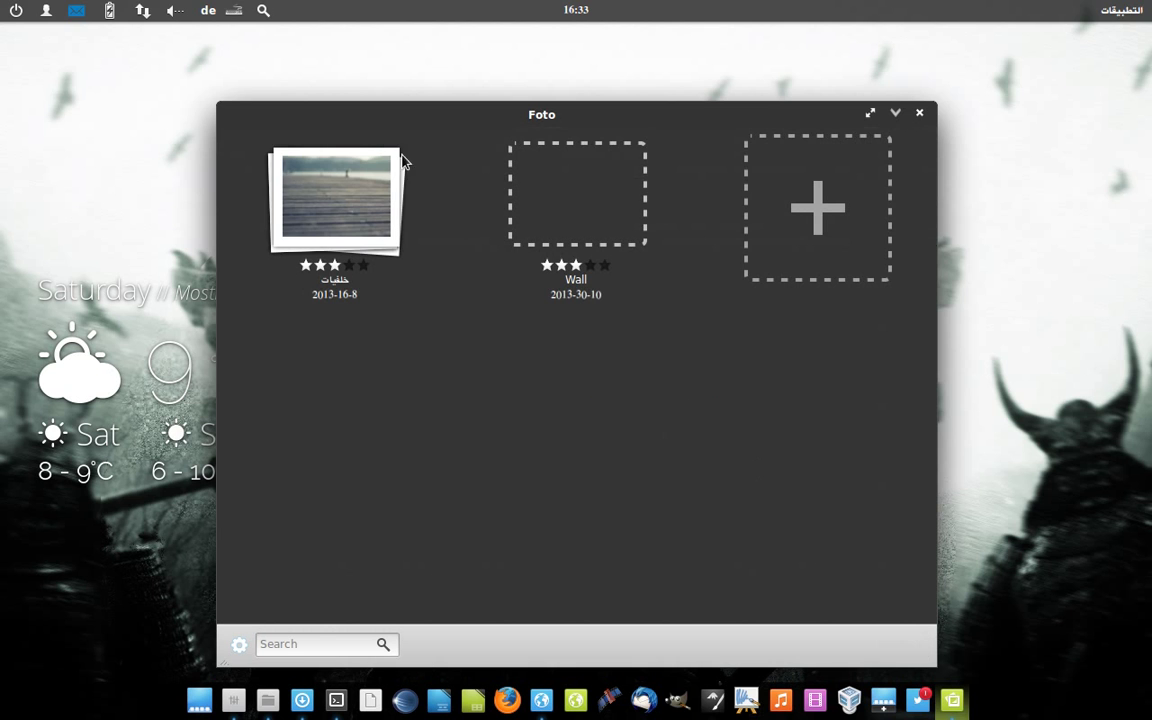
pyautogui.click(366, 216)
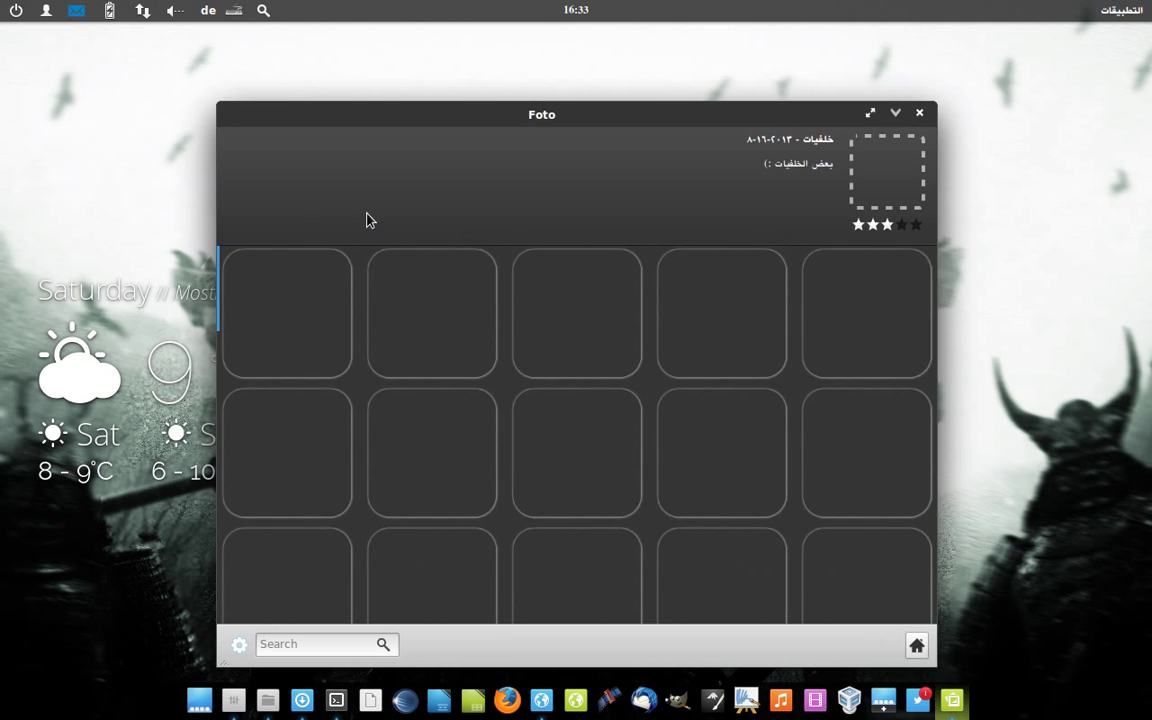
pyautogui.moveTo(493, 106); pyautogui.dragTo(488, 39)
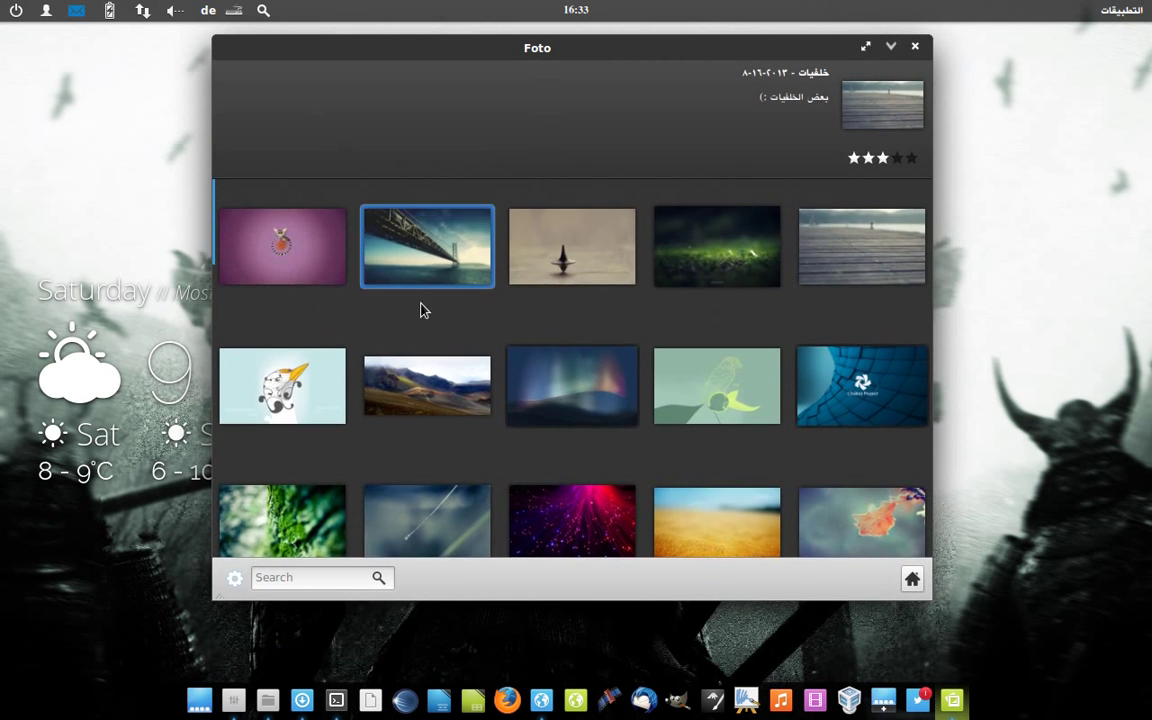
pyautogui.scroll(-3, 424, 330)
pyautogui.scroll(-10, 424, 363)
pyautogui.scroll(10, 424, 363)
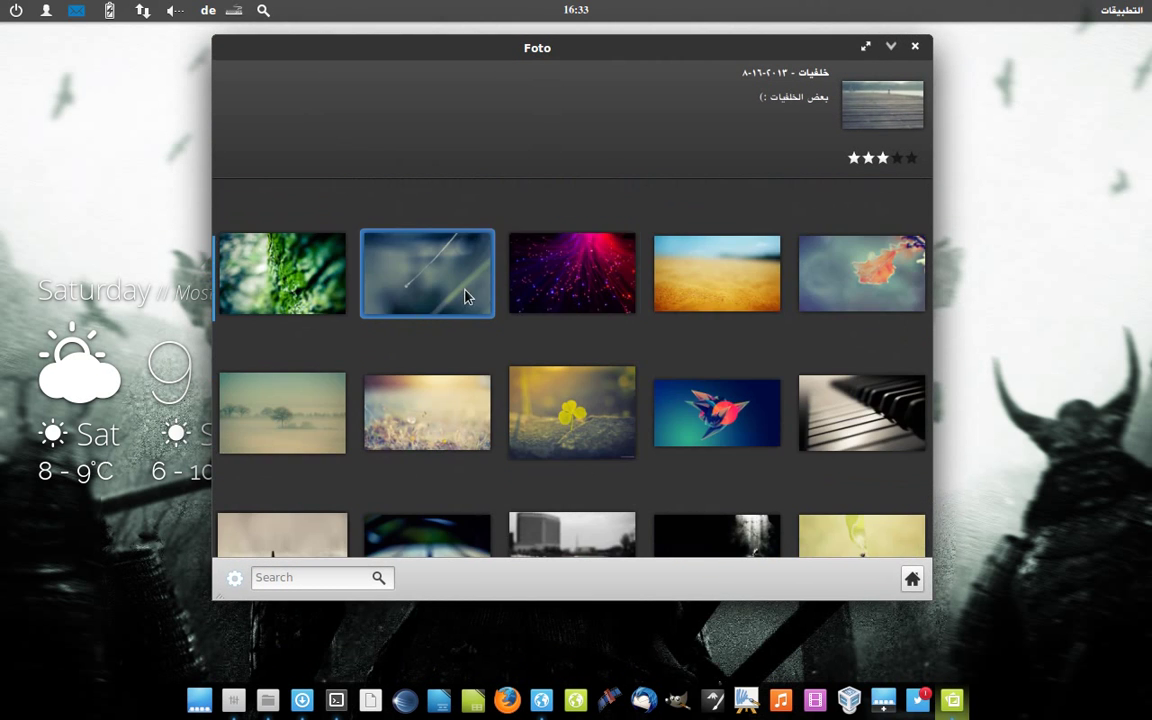
# View Sand.png at full window size, page through the neighbouring pictures and return to the album's thumbnails.
pyautogui.click(726, 286)
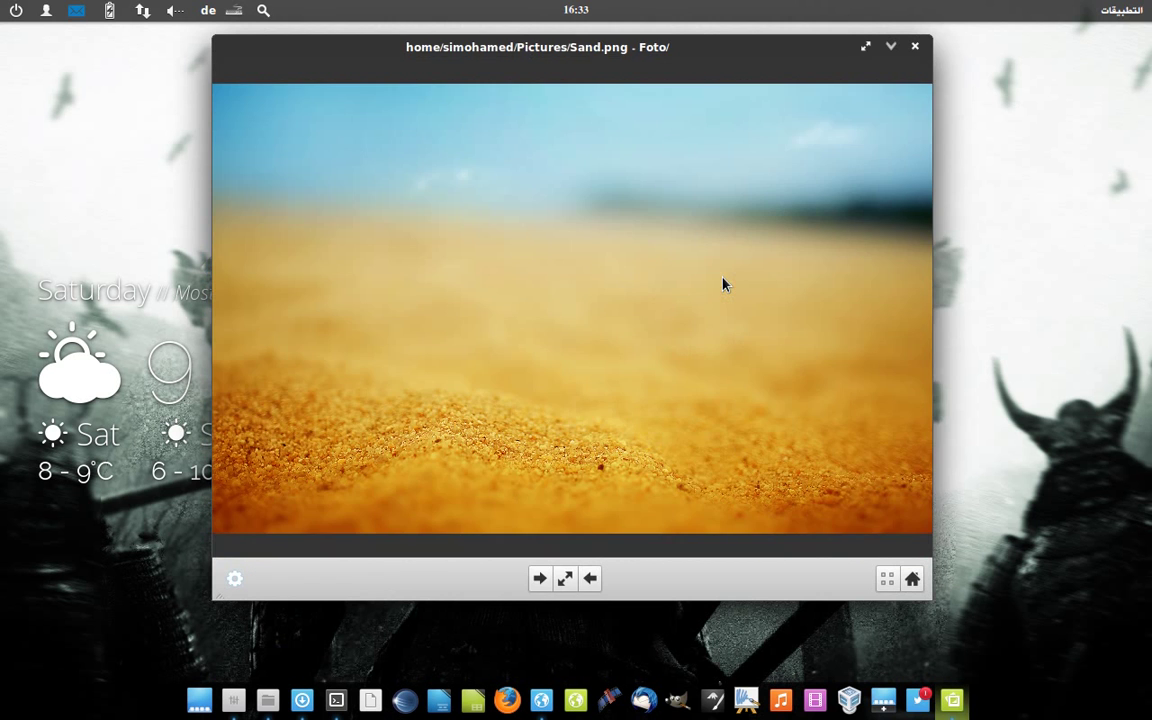
pyautogui.press('Left')
pyautogui.press('Left')
pyautogui.press('Left')
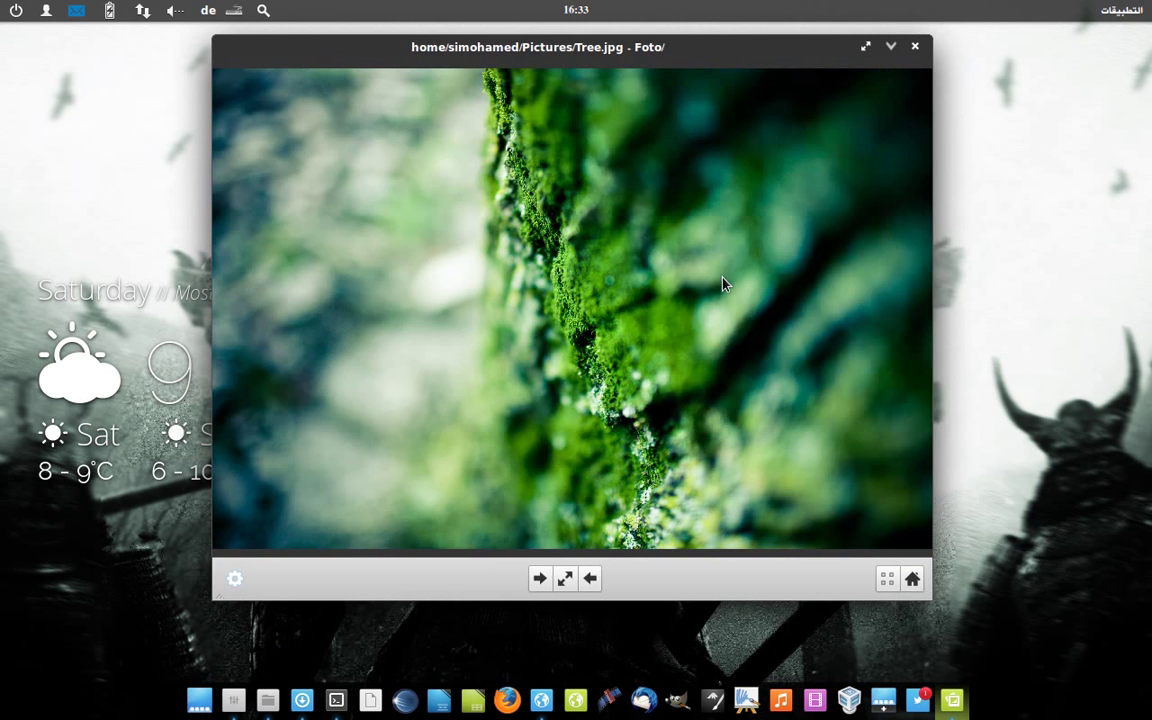
pyautogui.press('Left')
pyautogui.press('Left')
pyautogui.press('Left')
pyautogui.press('Left')
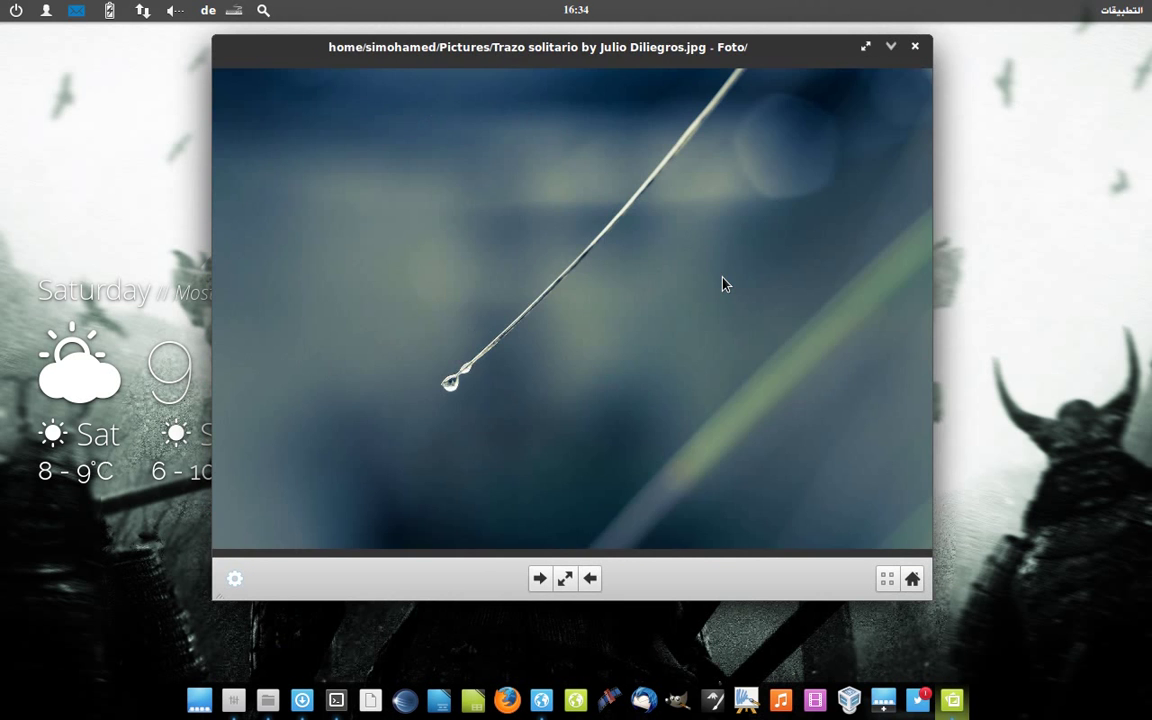
pyautogui.press('Left')
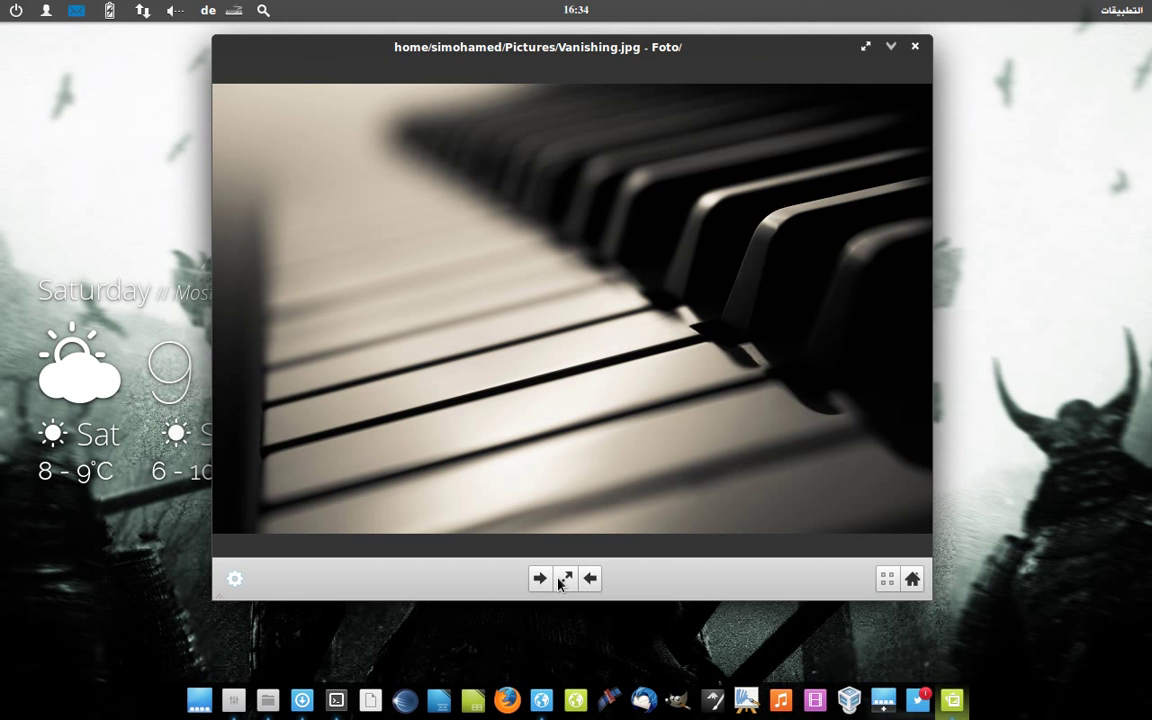
pyautogui.click(890, 583)
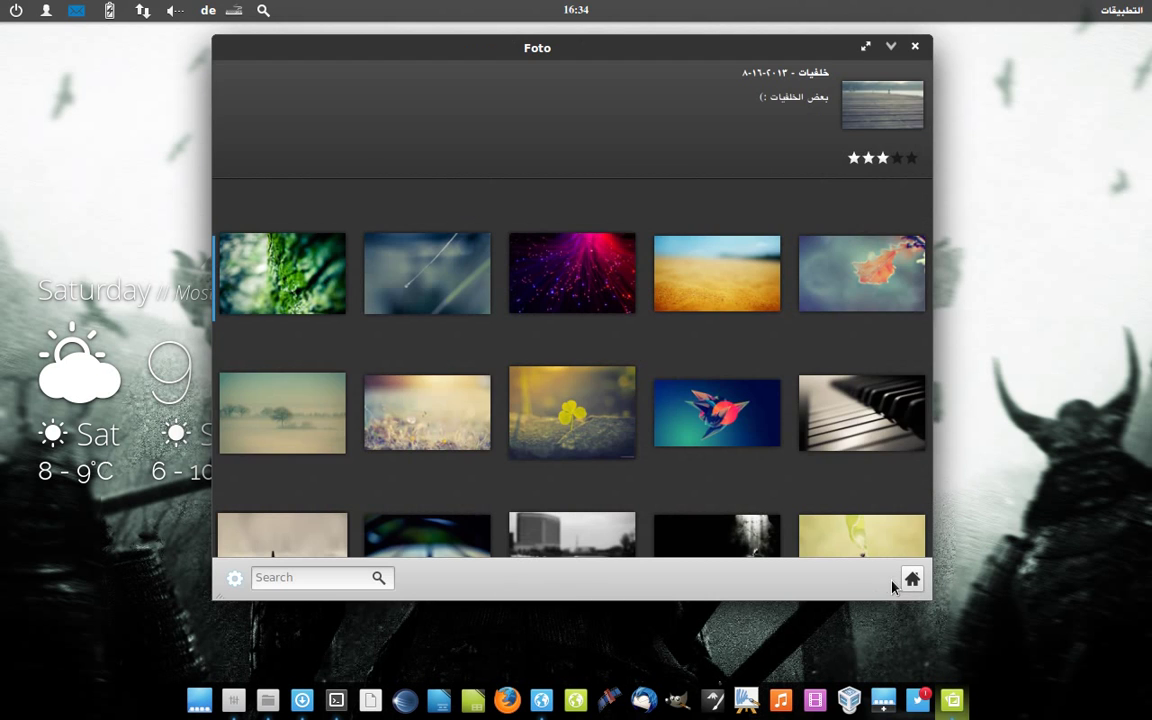
# Review the Interface and Cache sections of Foto's preferences and close them without changing anything.
pyautogui.click(234, 580)
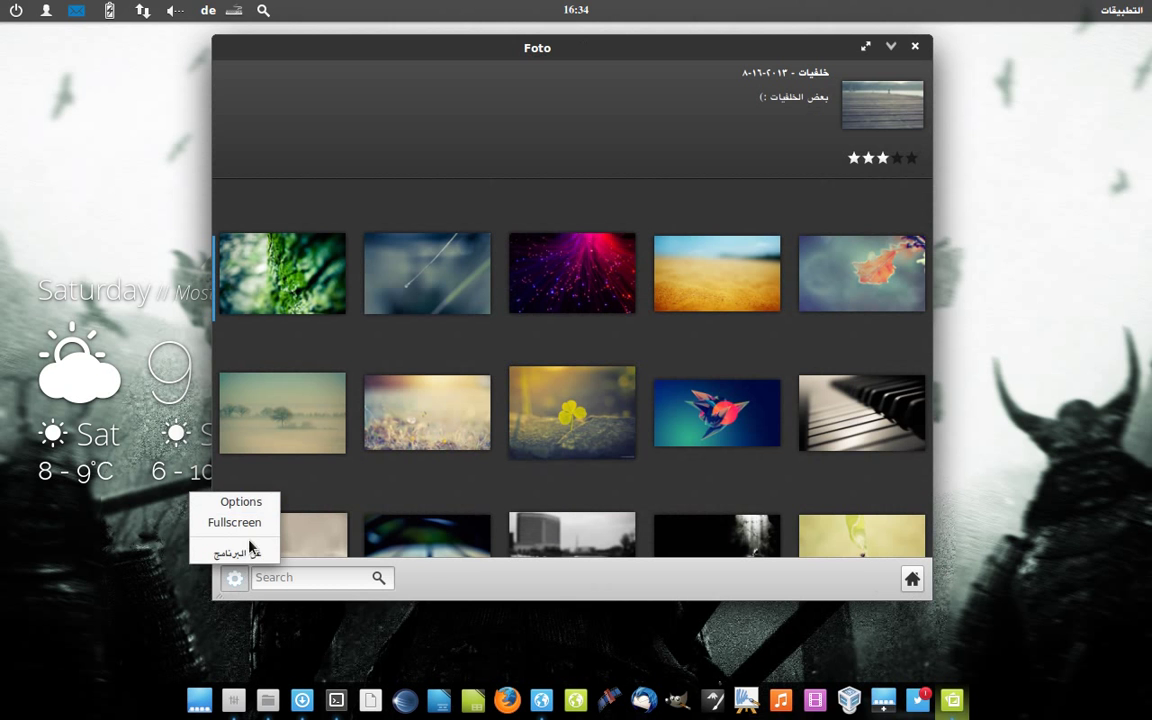
pyautogui.click(265, 502)
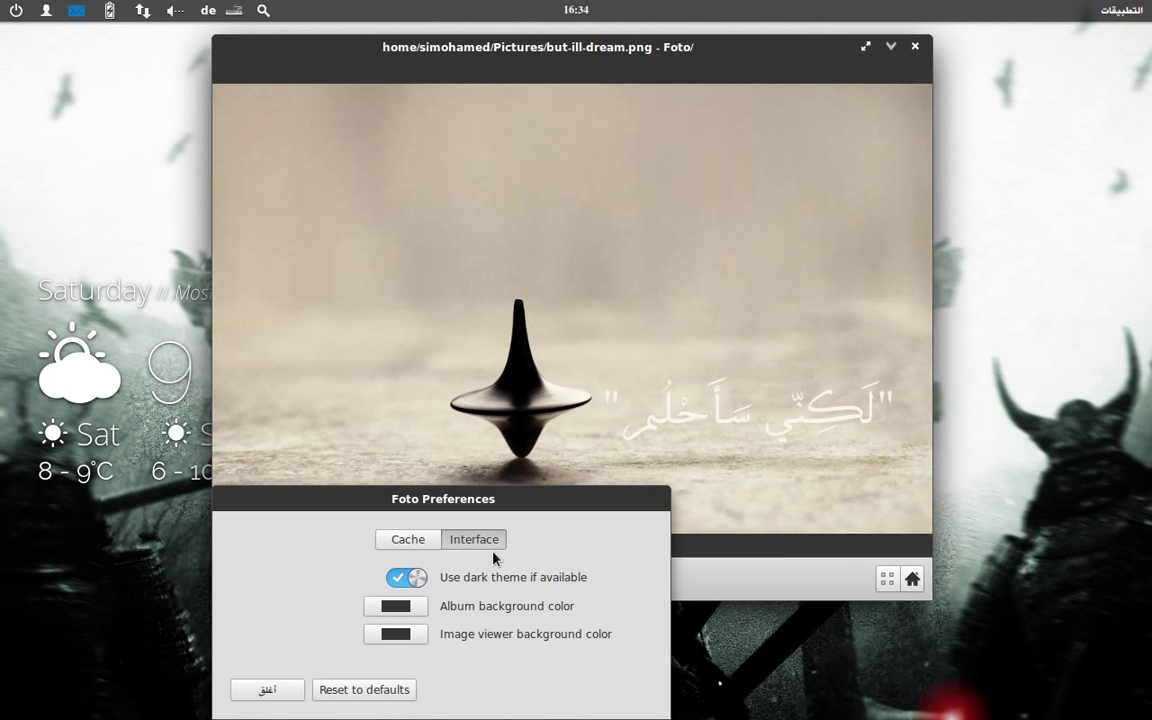
pyautogui.click(416, 545)
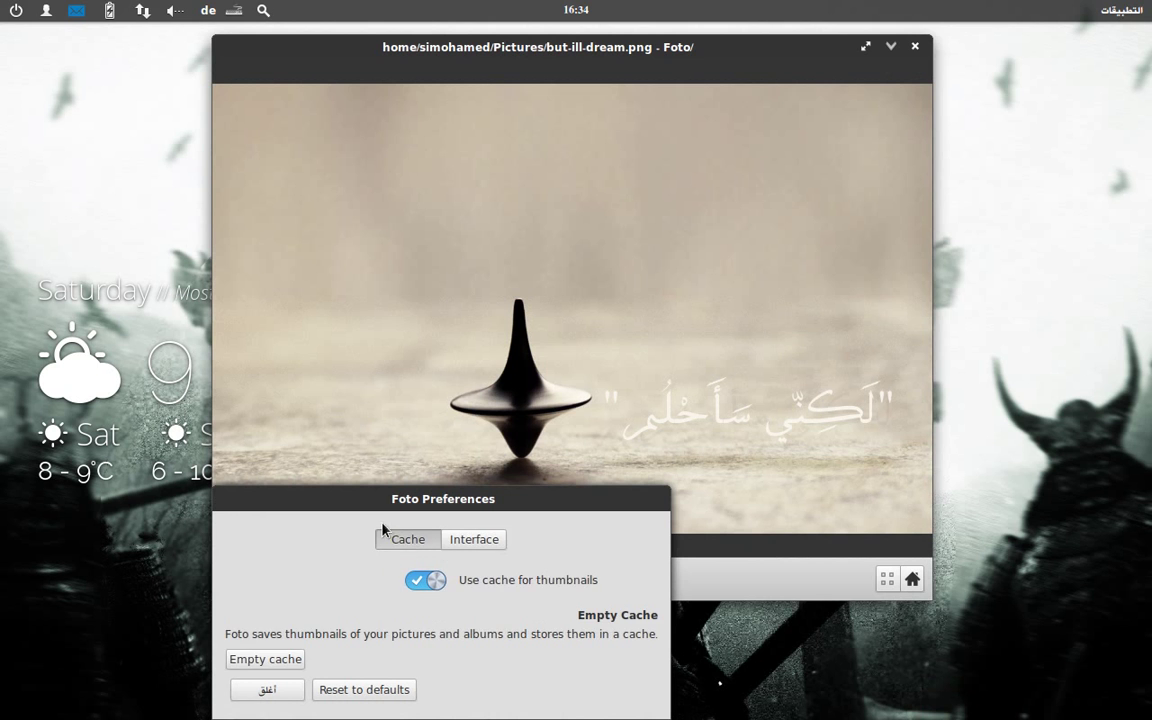
pyautogui.click(268, 690)
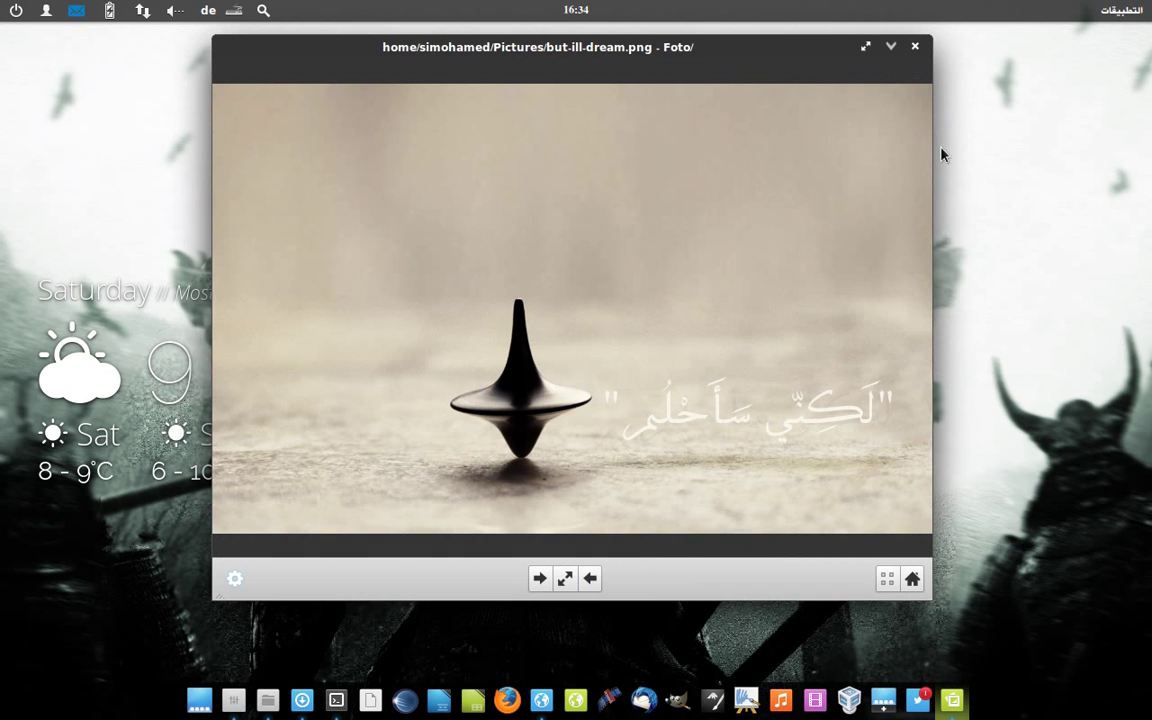
# Inspect the properties of the picture but-ill-dream.png and close the properties window.
pyautogui.rightClick(602, 160)
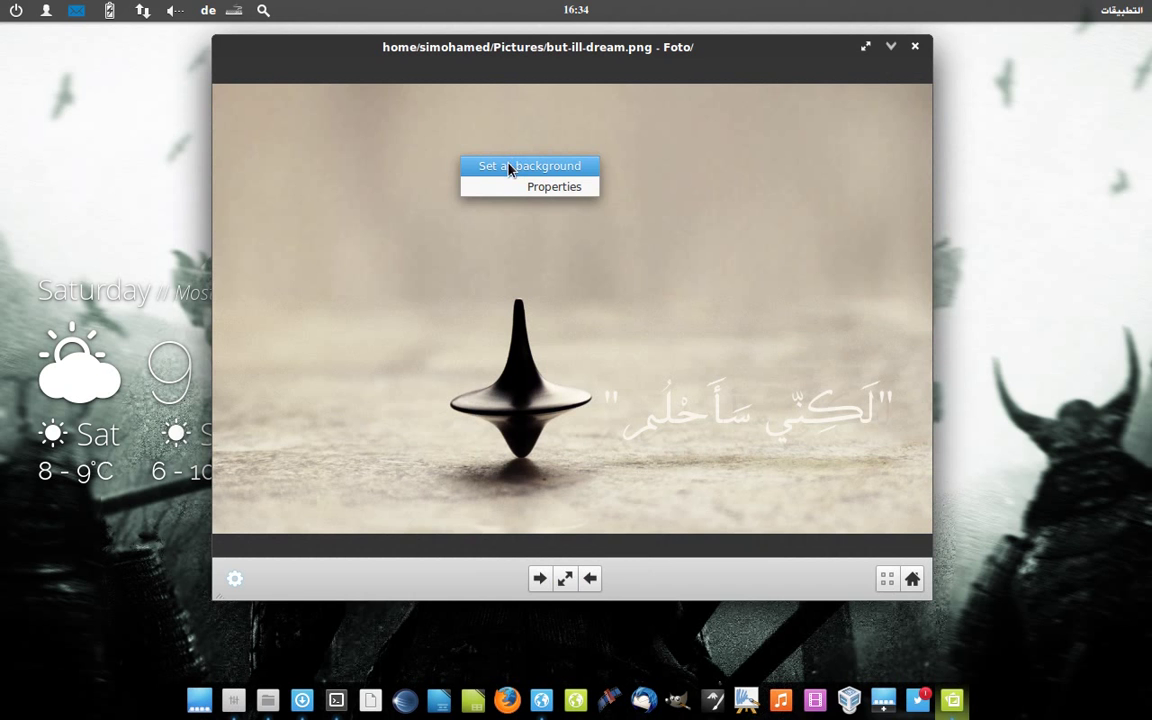
pyautogui.click(528, 190)
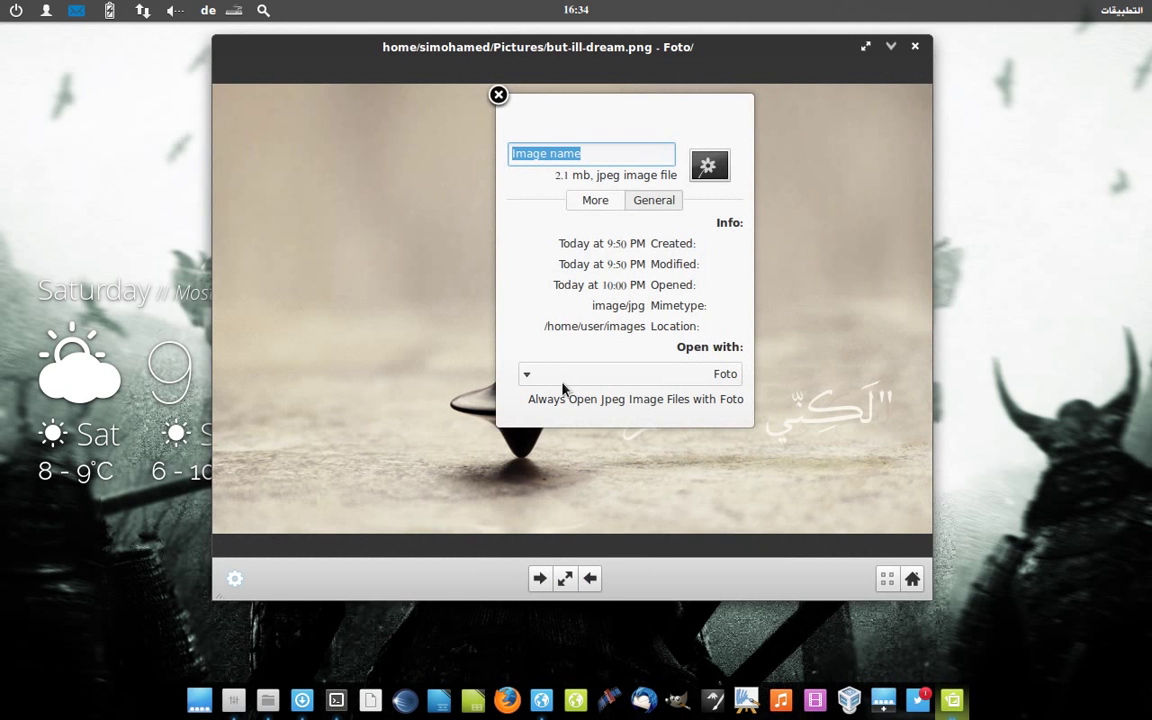
pyautogui.click(498, 95)
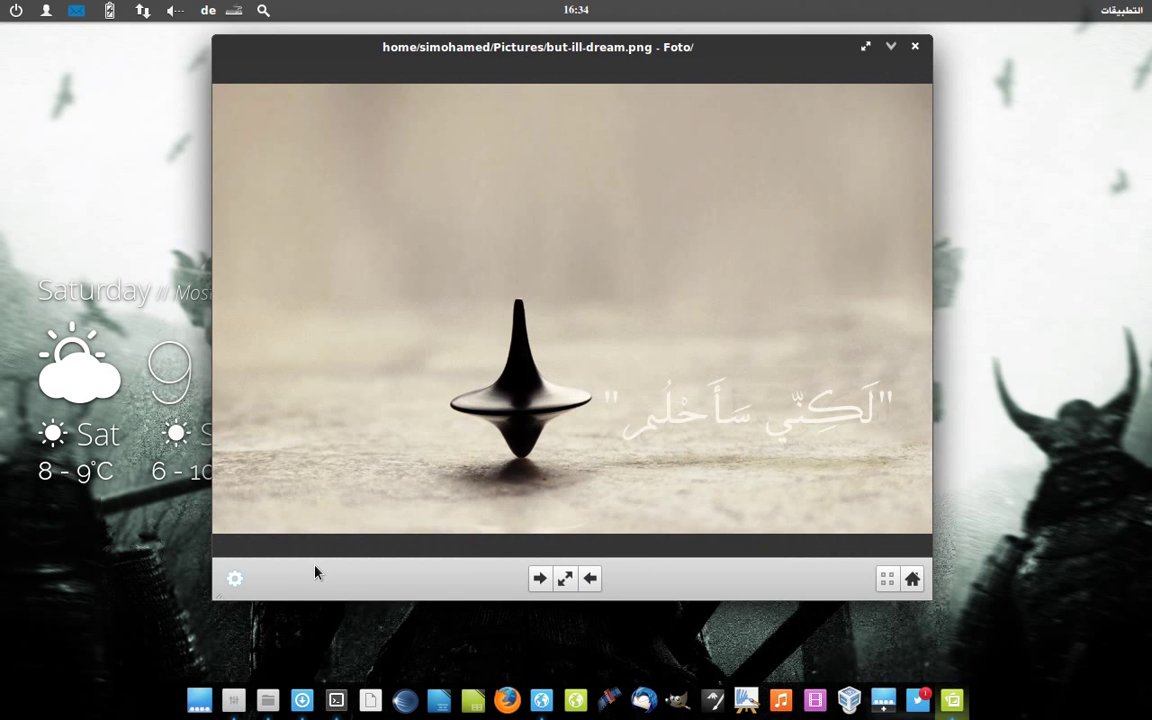
# Return to Foto's album overview, point out its search field and close the program.
pyautogui.click(916, 578)
pyautogui.click(334, 577)
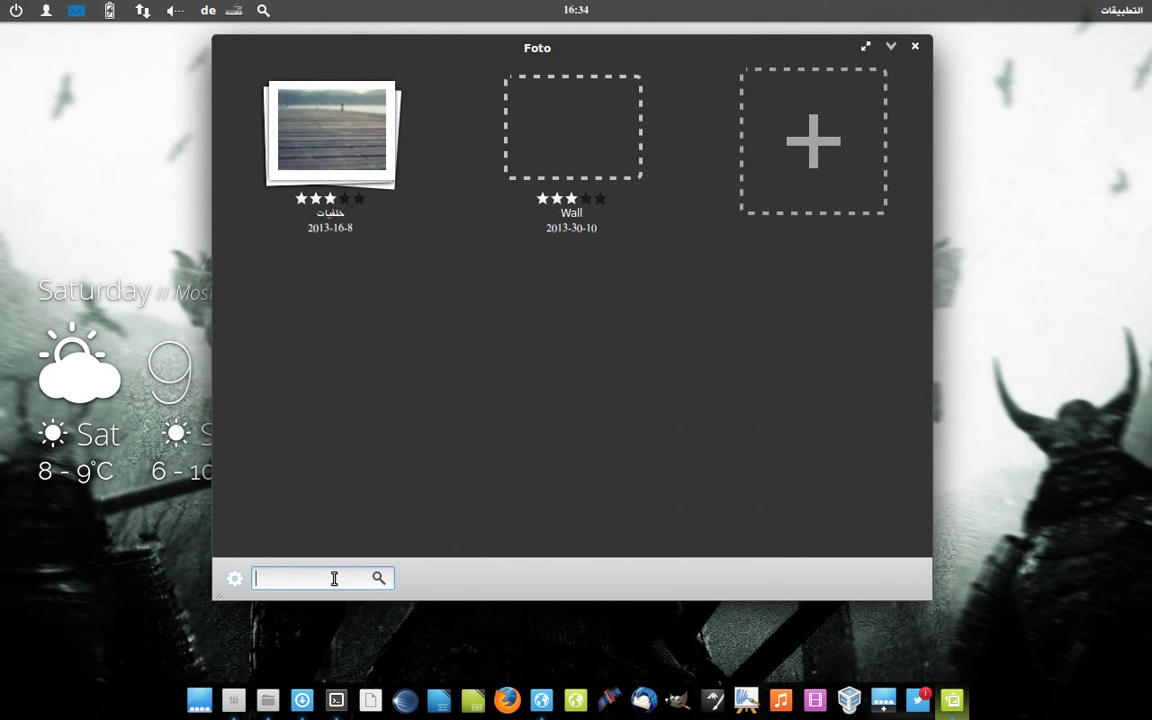
pyautogui.click(915, 48)
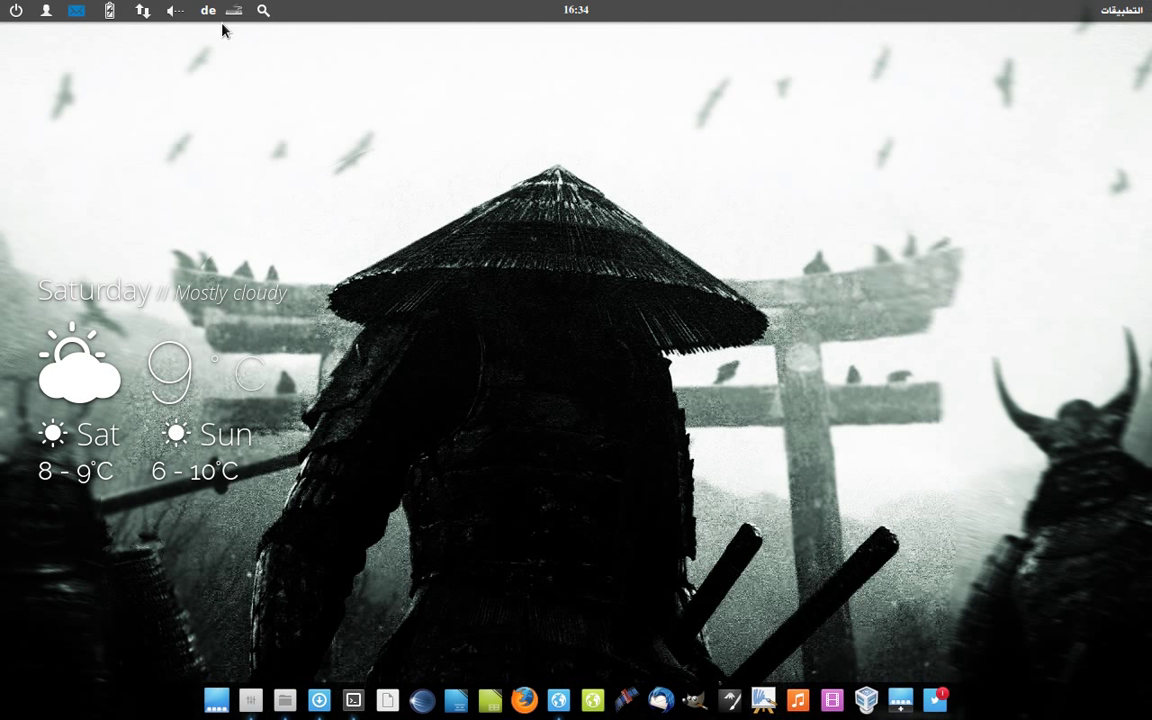
# Launch Birdie from the messaging indicator, shift its window slightly, and review the indicator's other entries such as Feedler.
pyautogui.click(81, 11)
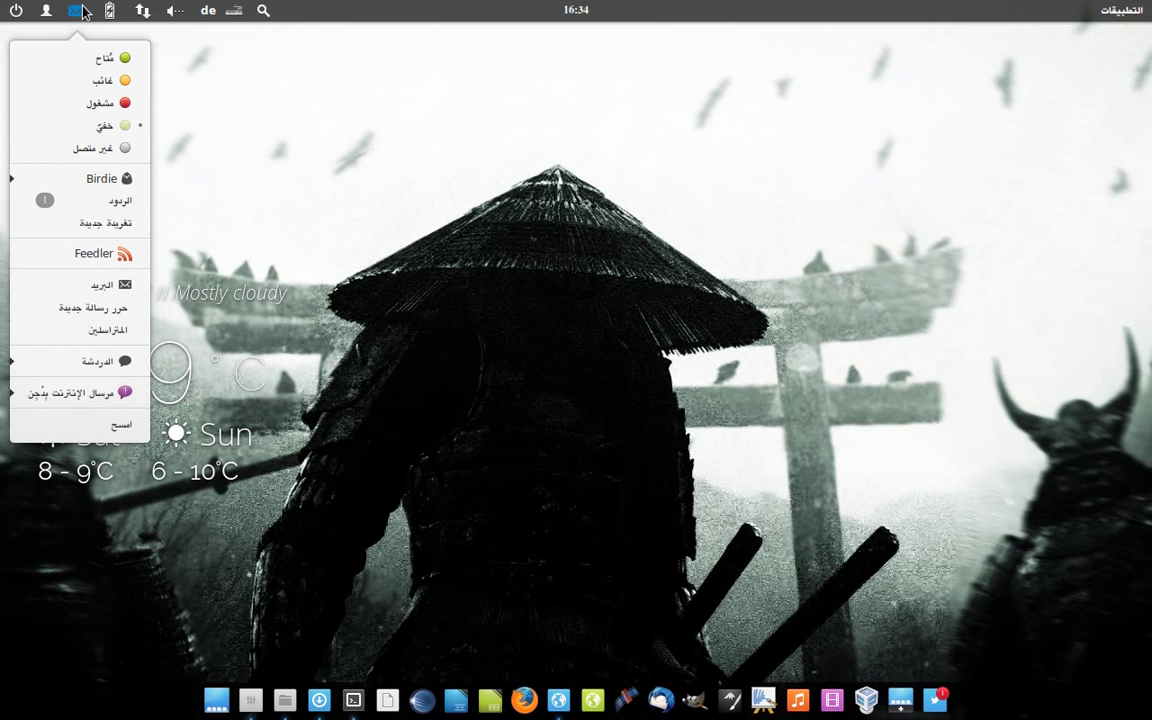
pyautogui.click(60, 181)
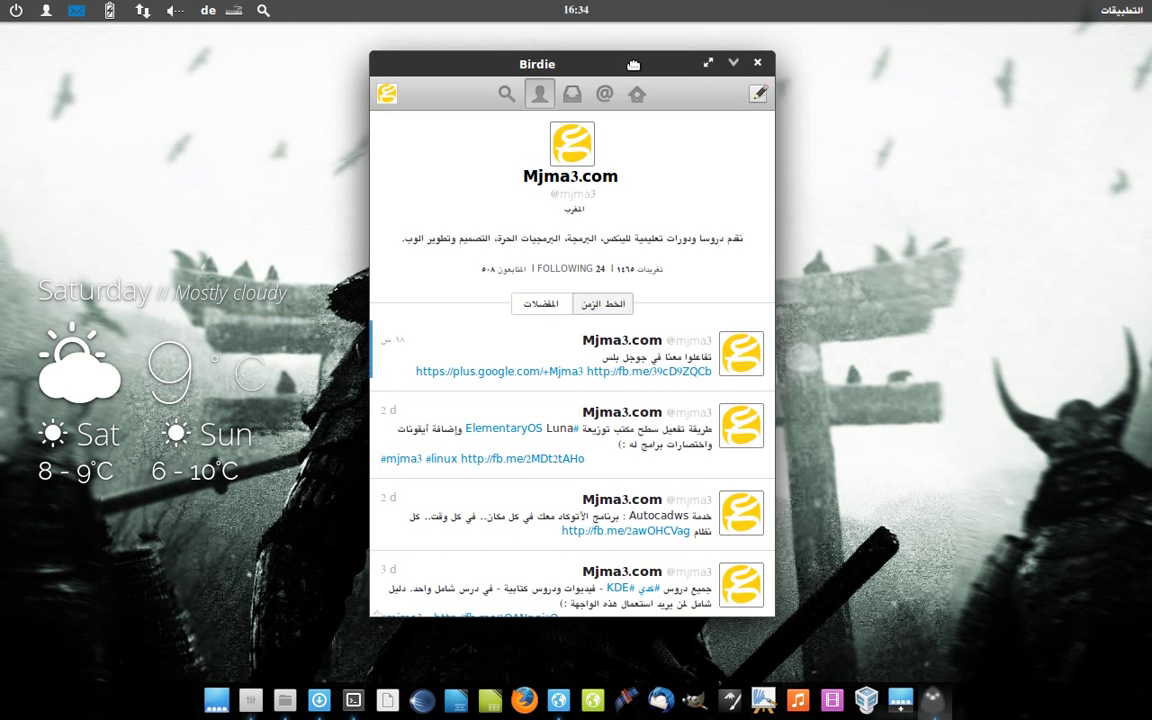
pyautogui.moveTo(637, 63); pyautogui.dragTo(606, 60)
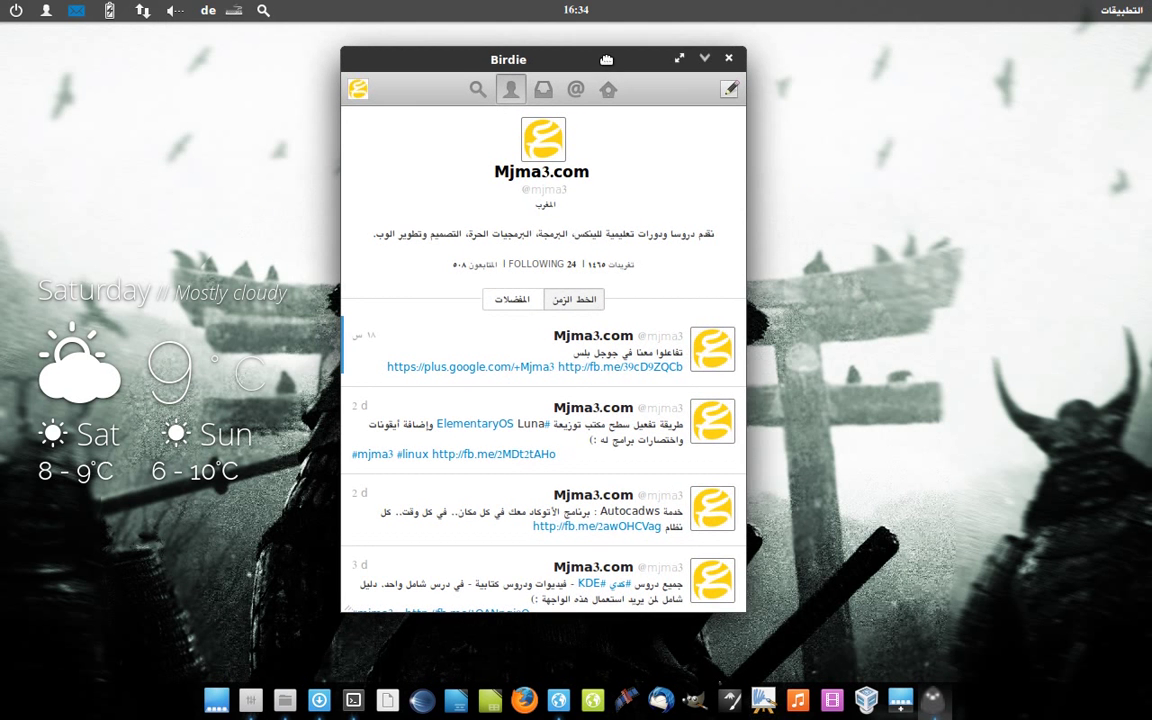
pyautogui.click(76, 10)
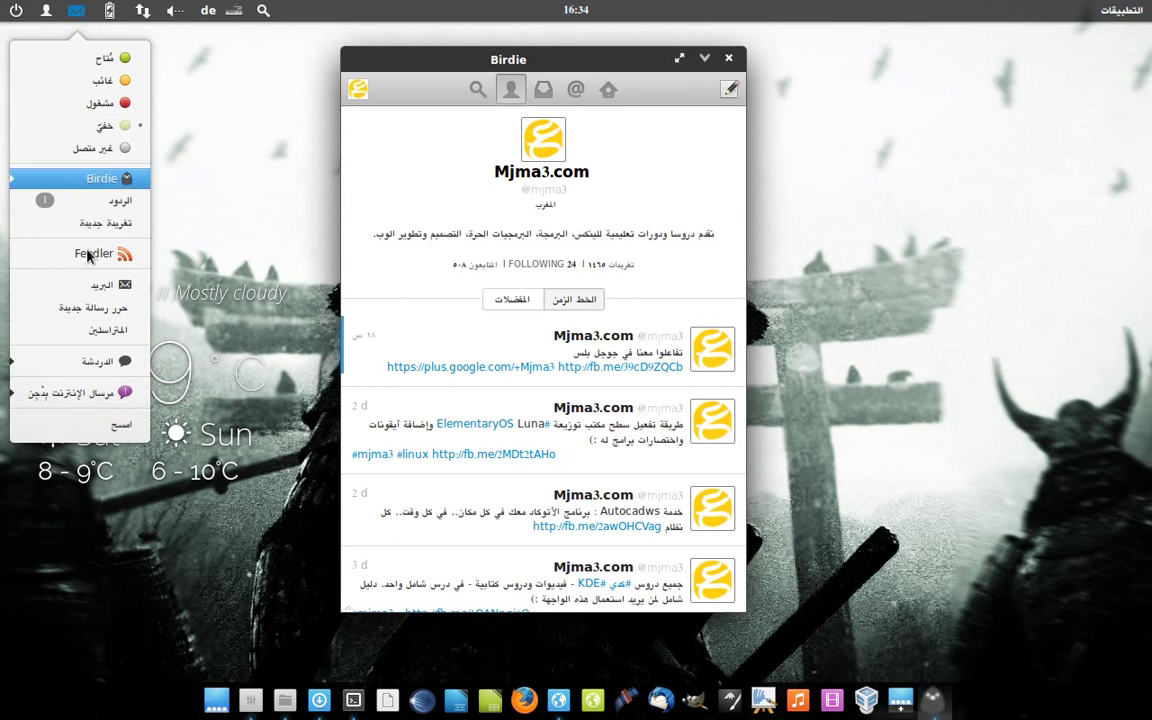
pyautogui.click(446, 62)
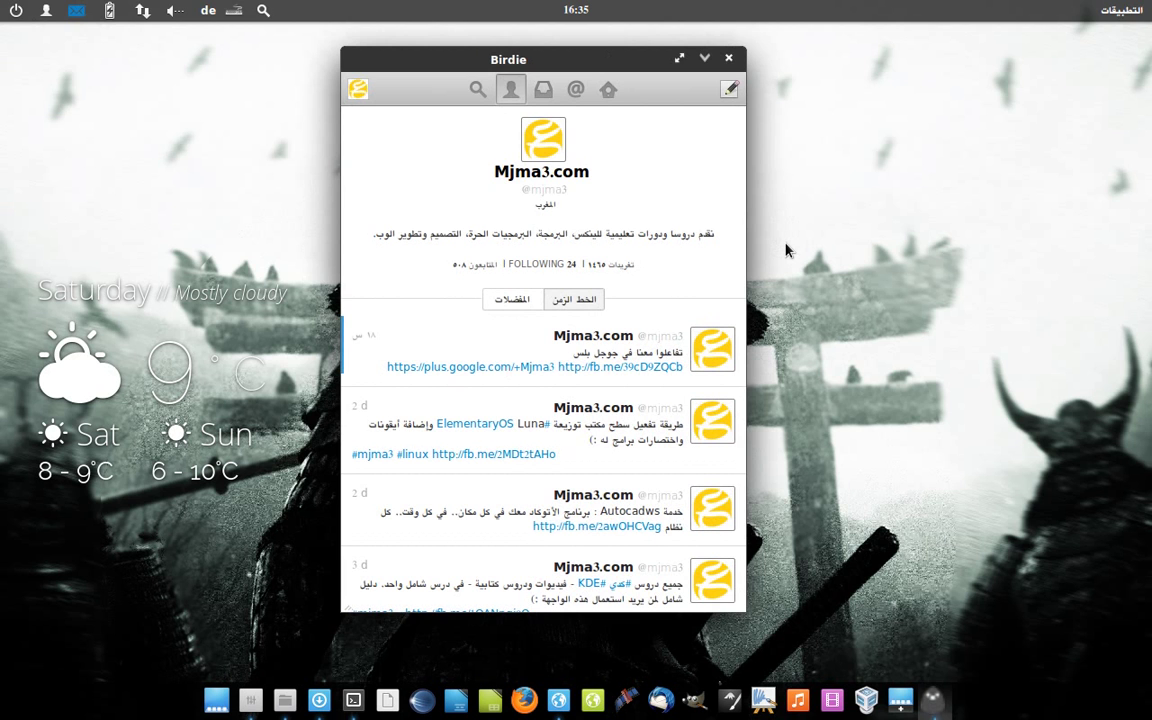
# Look through Birdie's direct messages, mentions and home timeline.
pyautogui.click(577, 310)
pyautogui.click(543, 89)
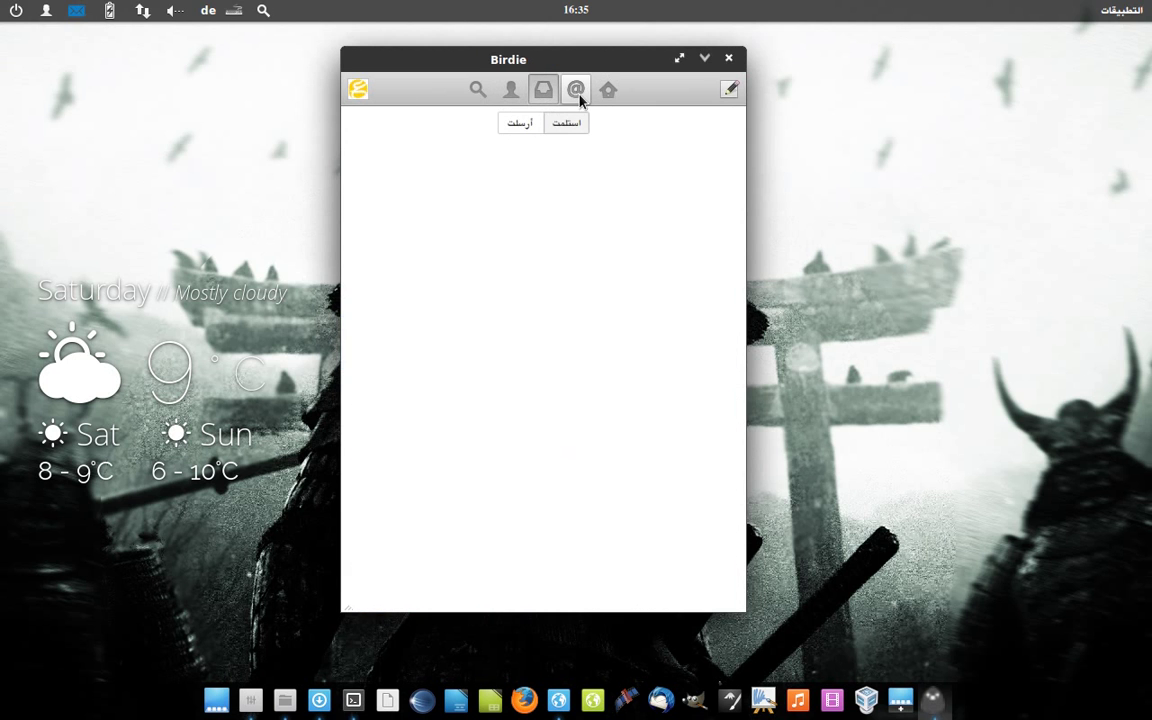
pyautogui.click(578, 91)
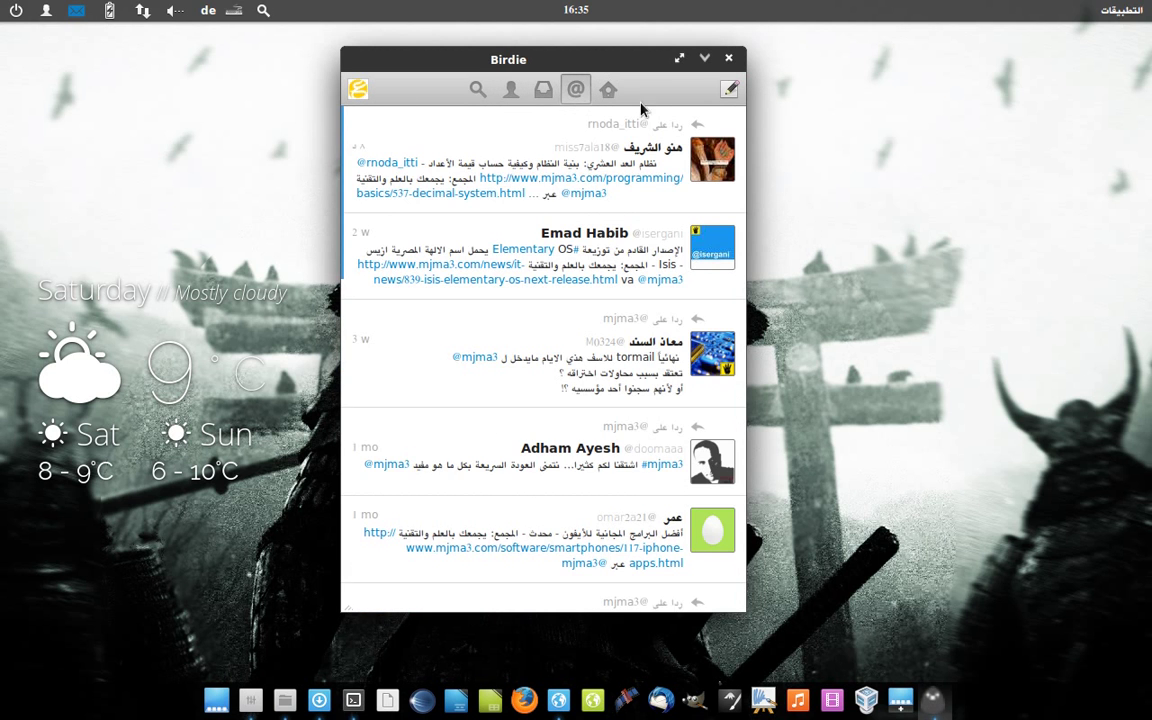
pyautogui.click(608, 91)
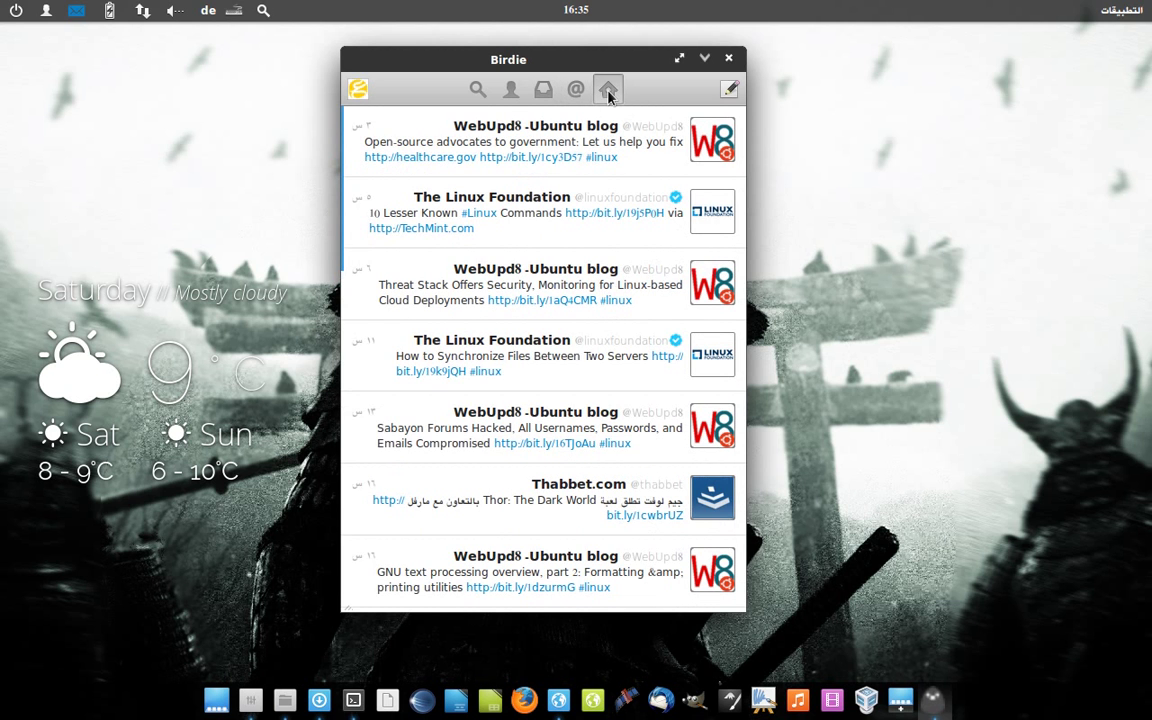
pyautogui.moveTo(590, 305)
pyautogui.click(357, 89)
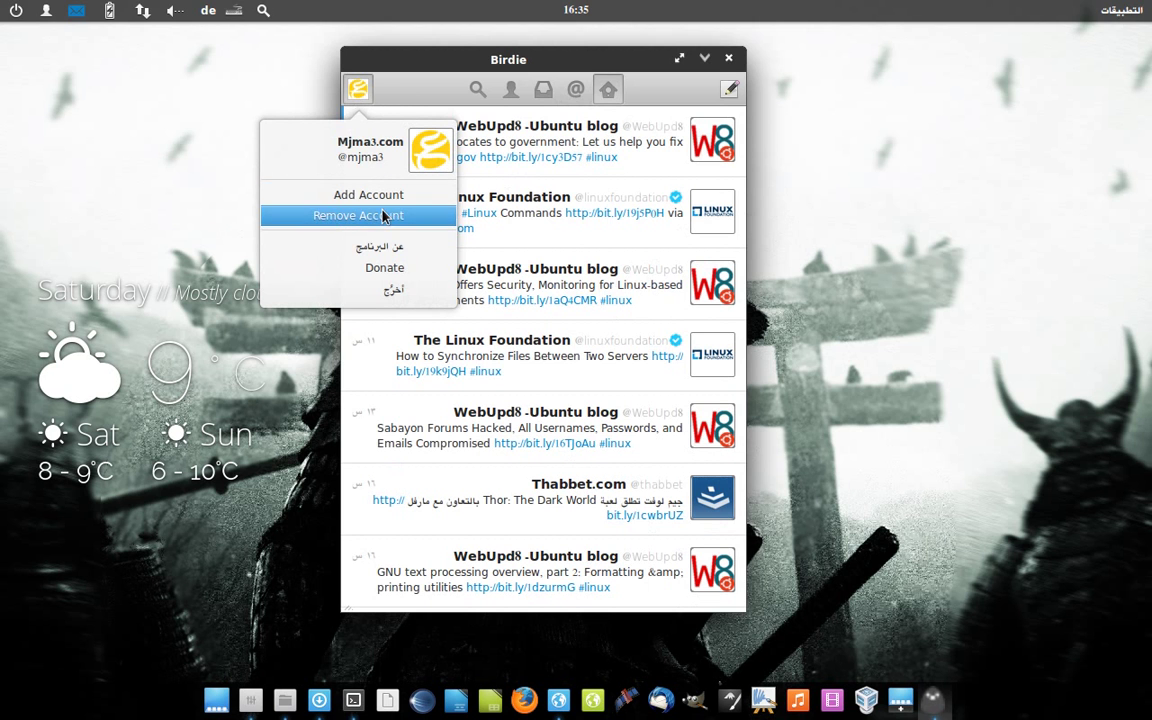
pyautogui.click(726, 93)
pyautogui.click(730, 91)
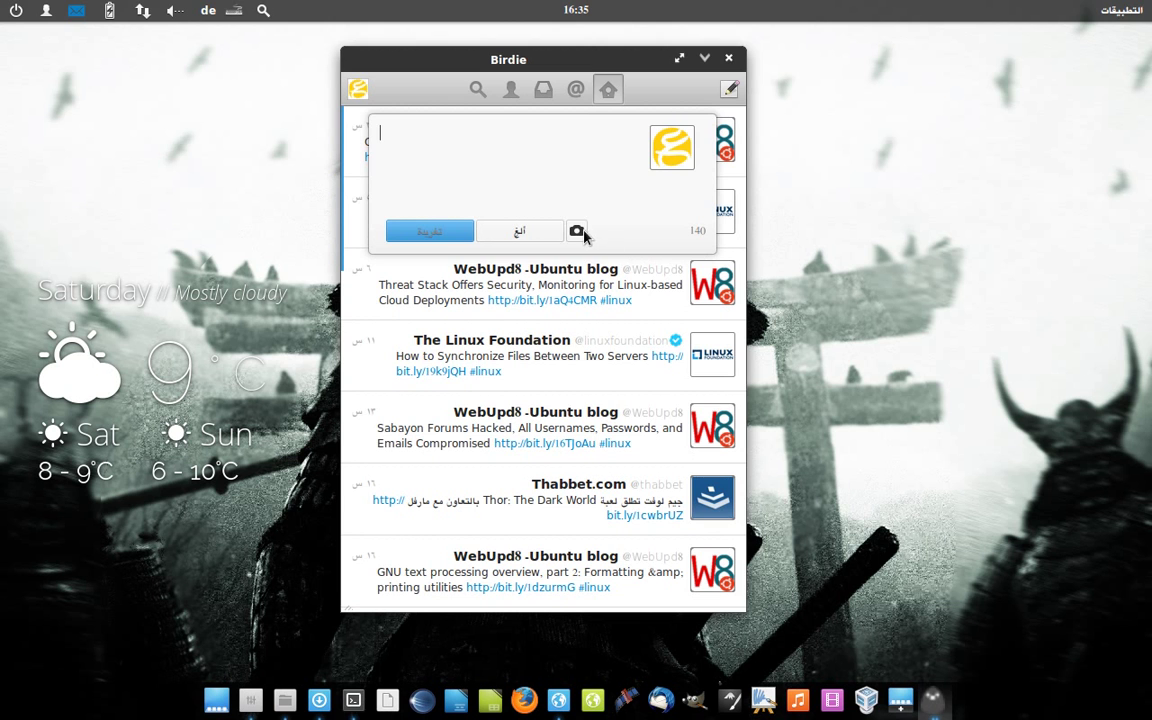
# Launch Feedler from the messaging indicator and review its options for adding folders and subscriptions.
pyautogui.click(76, 11)
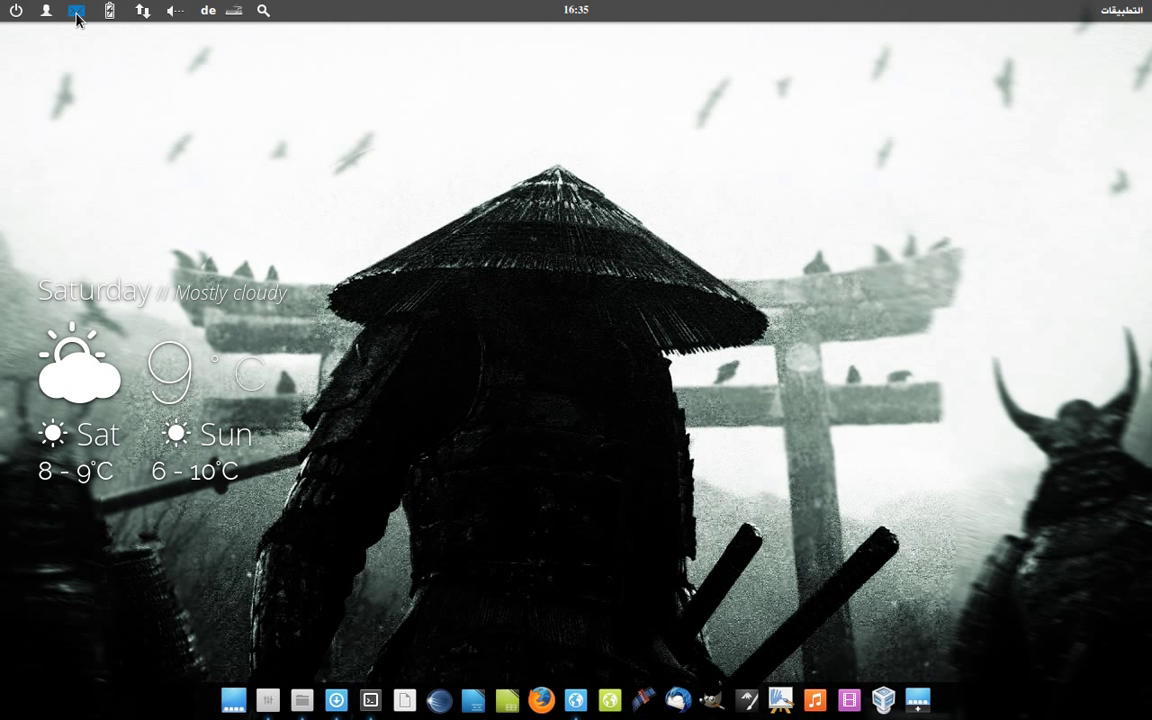
pyautogui.click(76, 16)
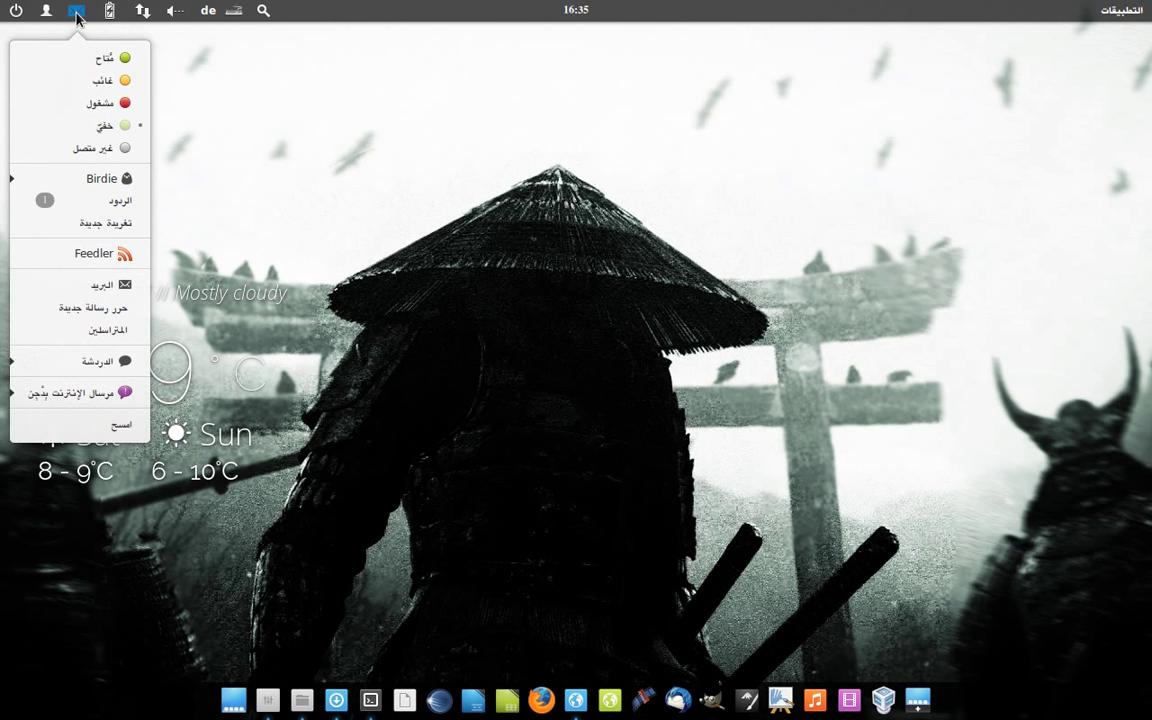
pyautogui.click(86, 228)
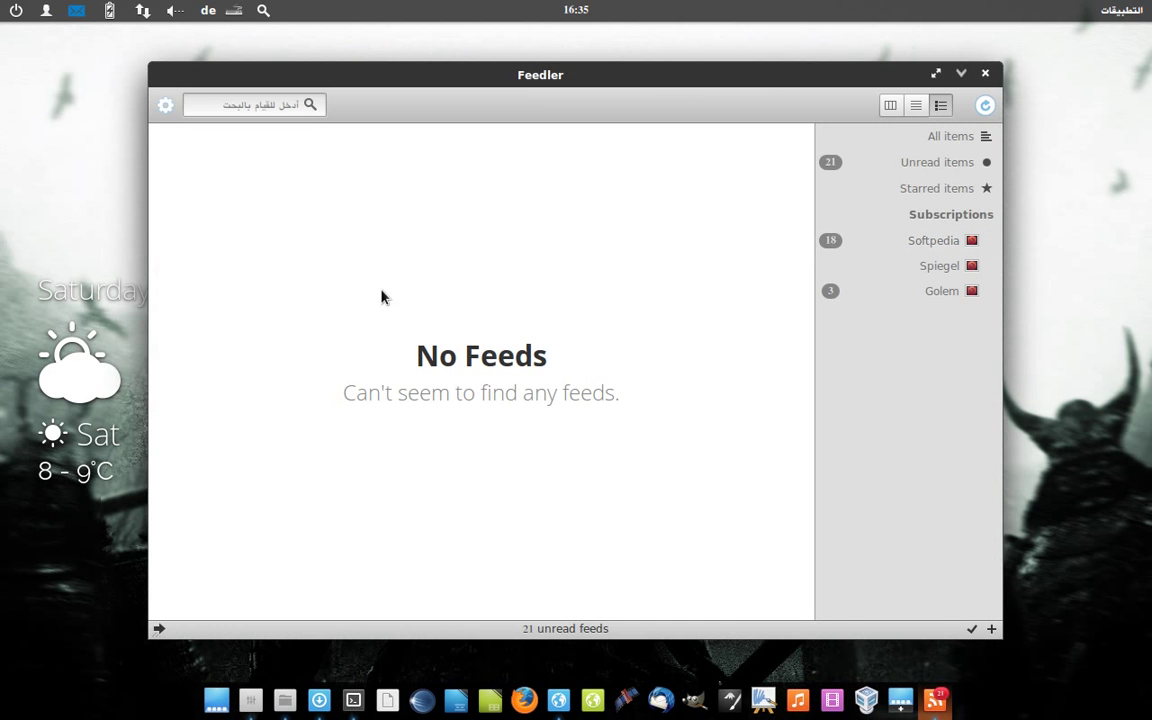
pyautogui.click(991, 631)
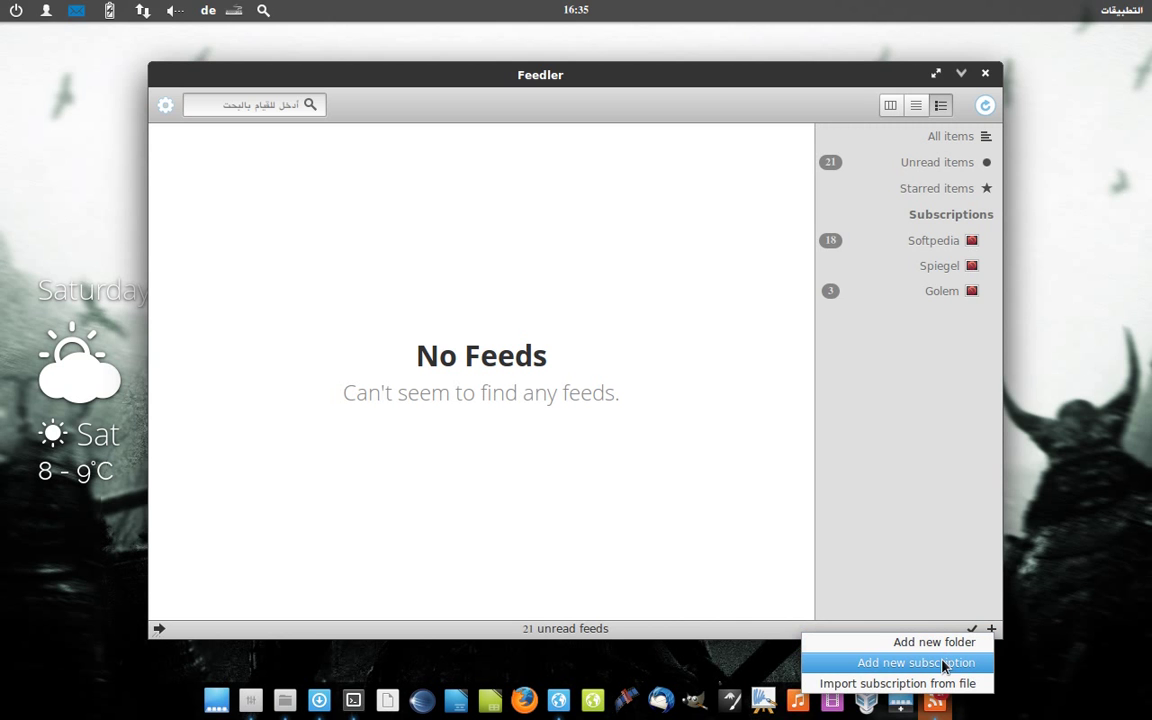
pyautogui.click(931, 532)
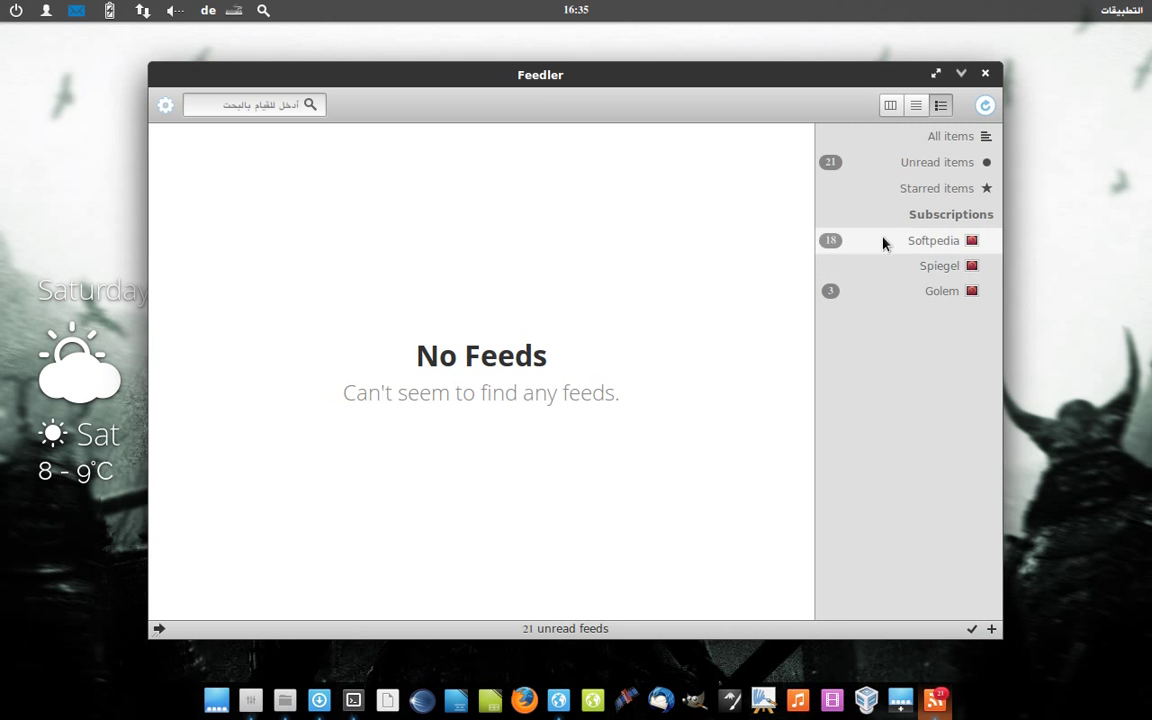
# Browse the Softpedia, Spiegel and Golem subscriptions and show Golem's articles in the full-article and column layouts.
pyautogui.doubleClick(918, 242)
pyautogui.click(915, 266)
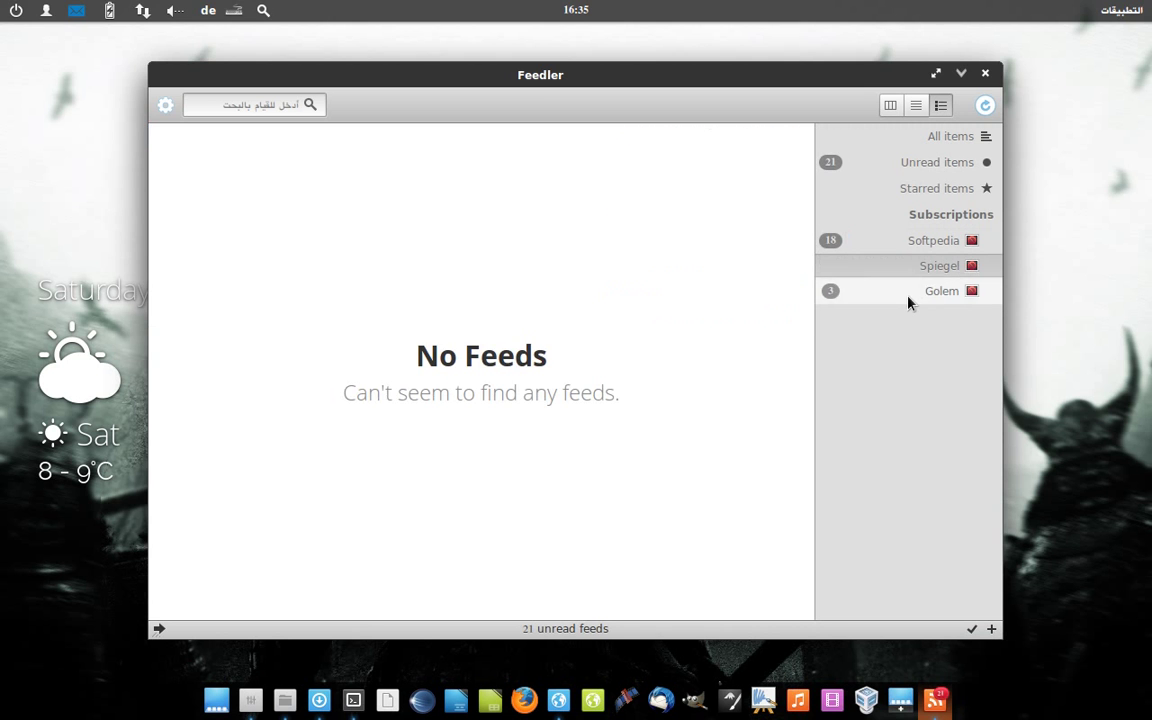
pyautogui.click(912, 297)
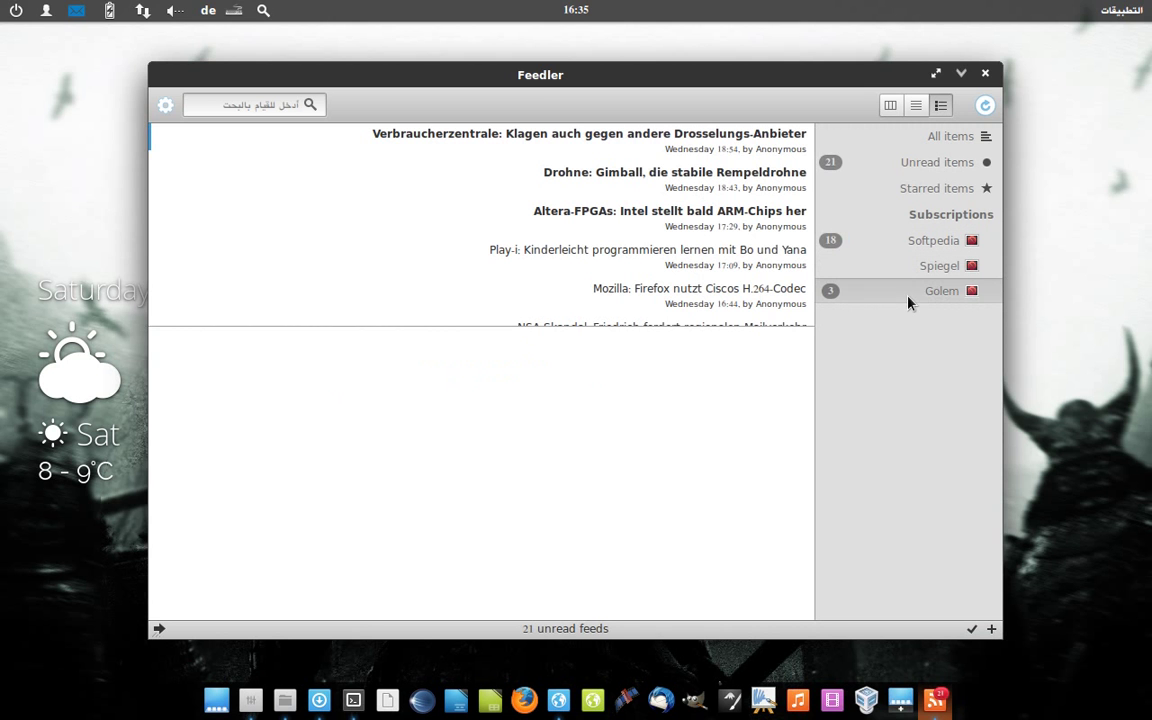
pyautogui.click(916, 105)
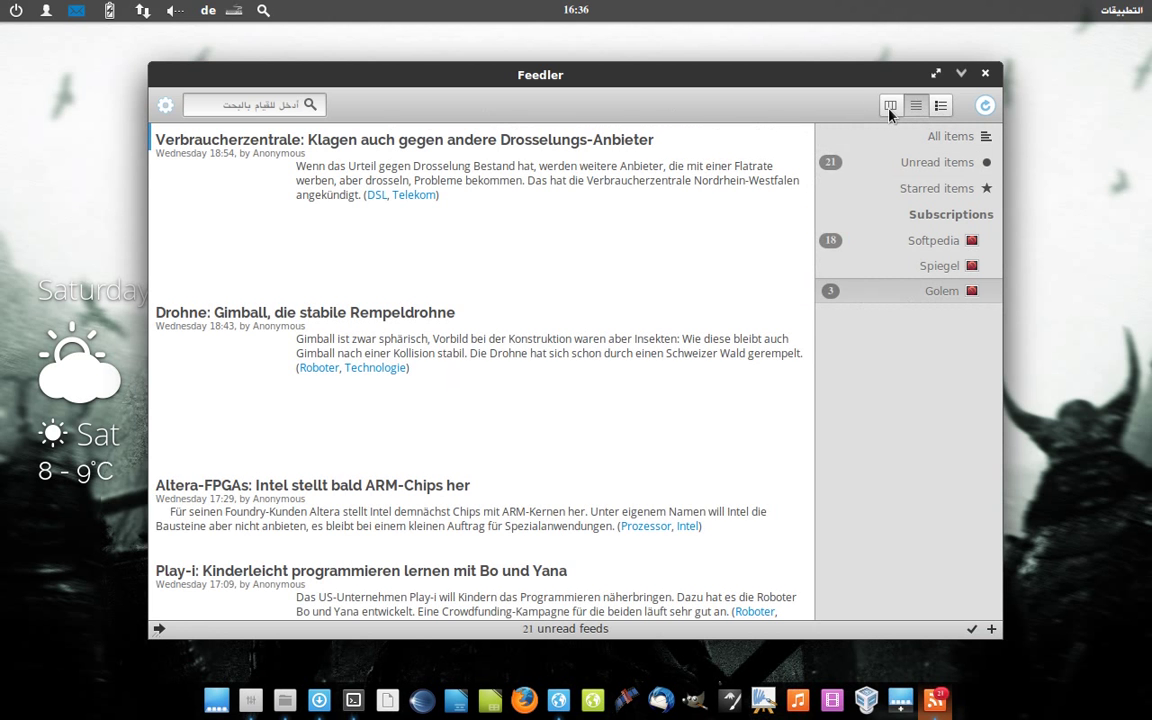
pyautogui.click(889, 110)
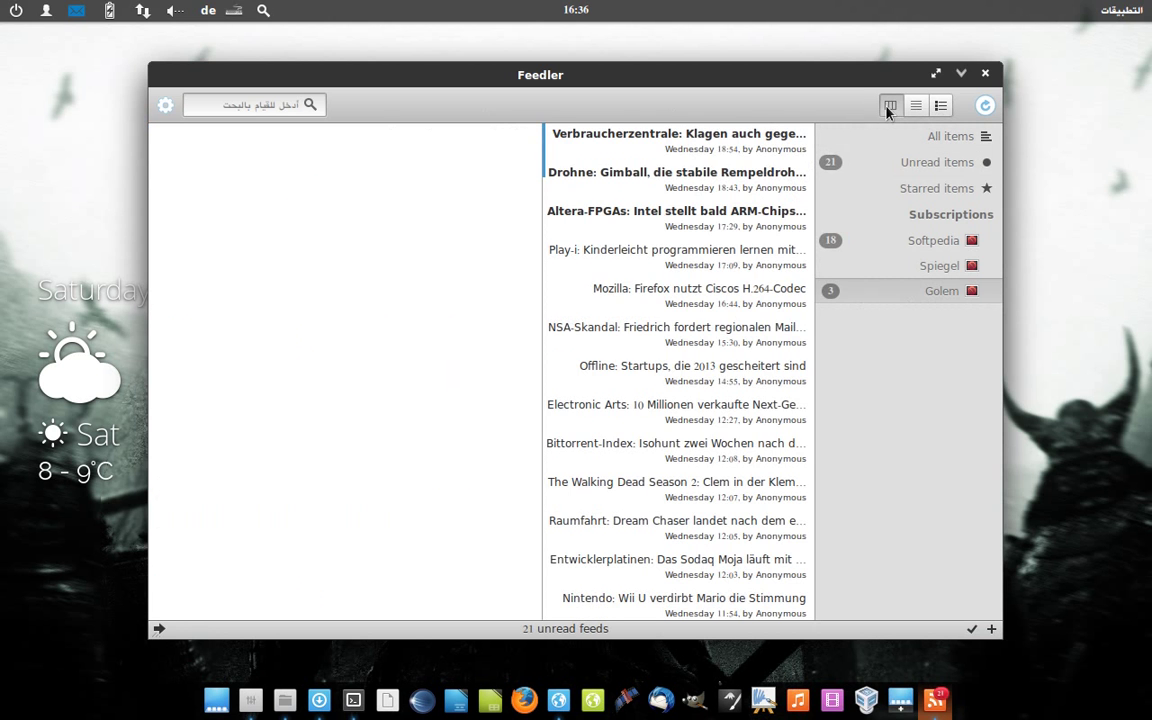
# Read the Drohne, Altera-FPGAs and Play-i articles in the Golem feed and update all subscriptions.
pyautogui.click(755, 178)
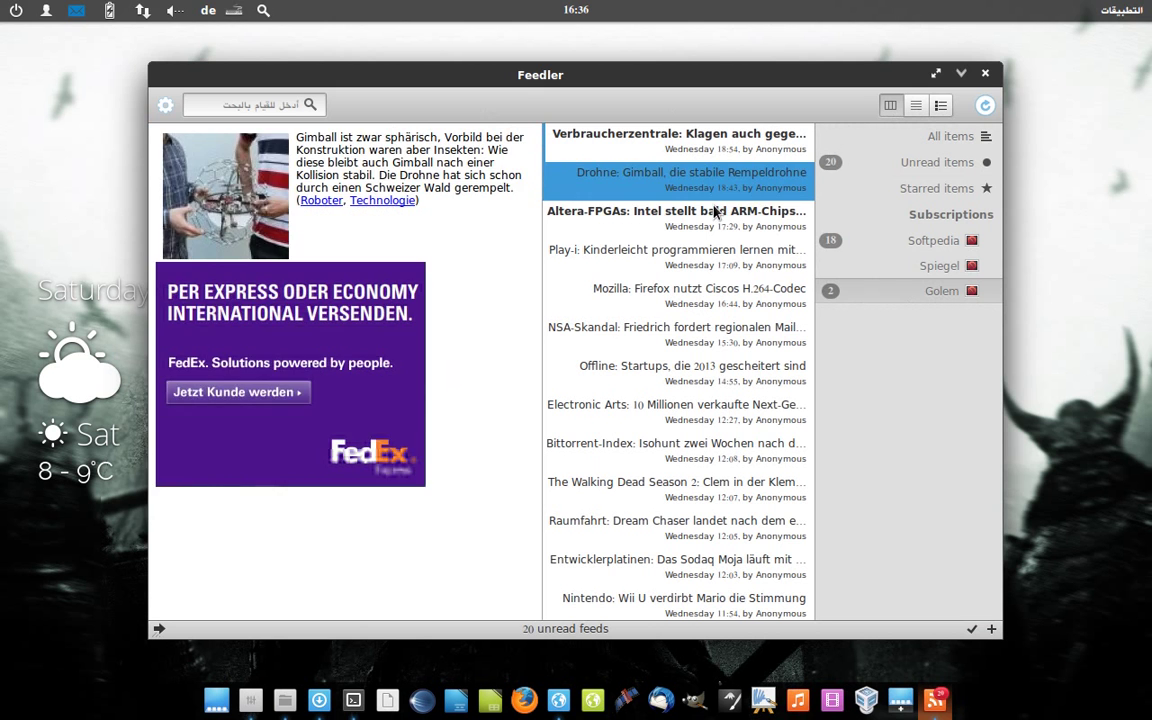
pyautogui.click(645, 213)
pyautogui.click(684, 256)
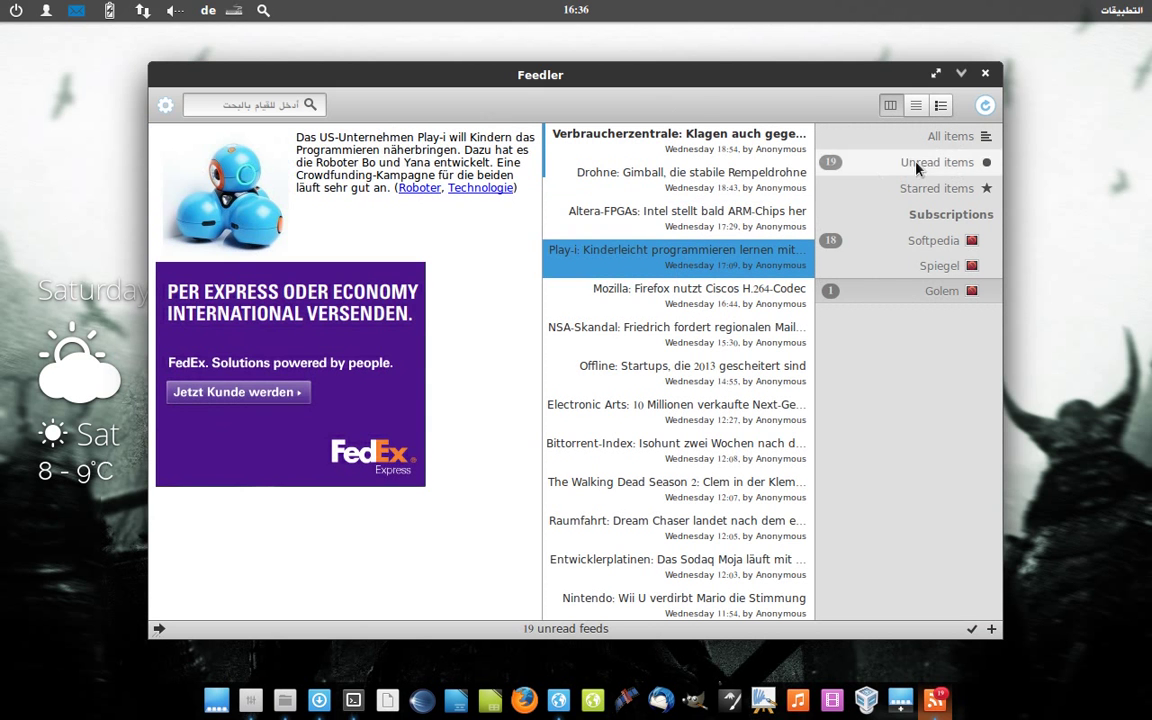
pyautogui.click(986, 104)
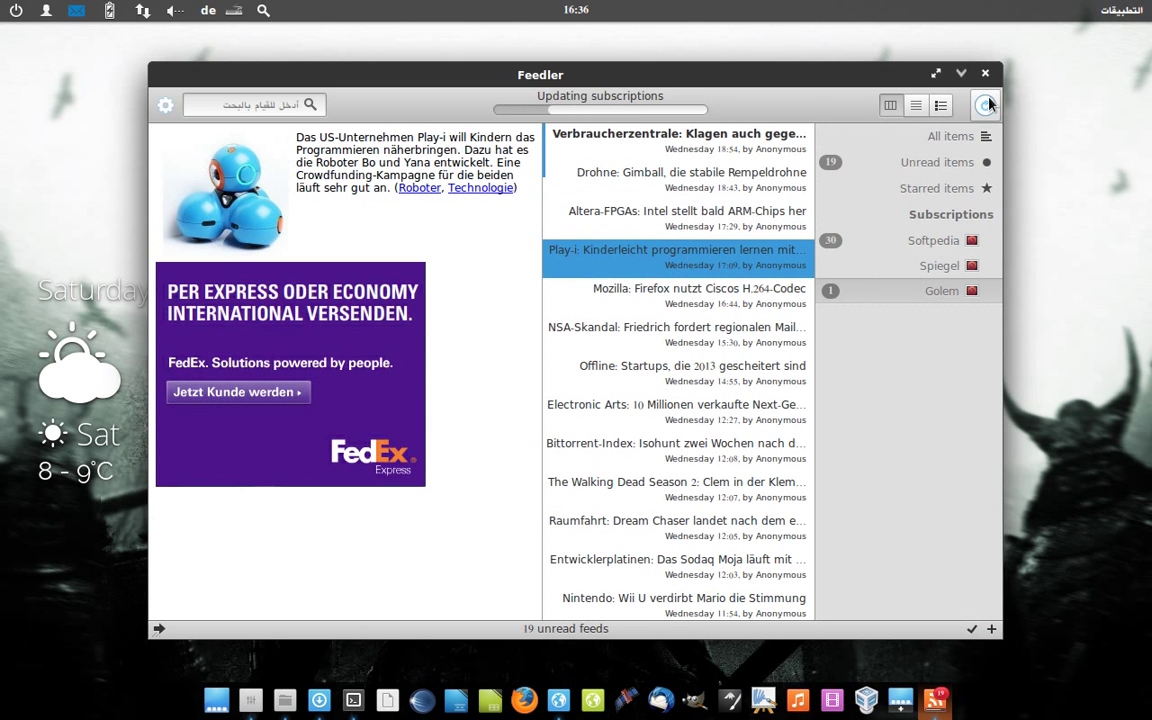
# Review Feedler's interface, behaviour and update preferences and close its window.
pyautogui.click(164, 106)
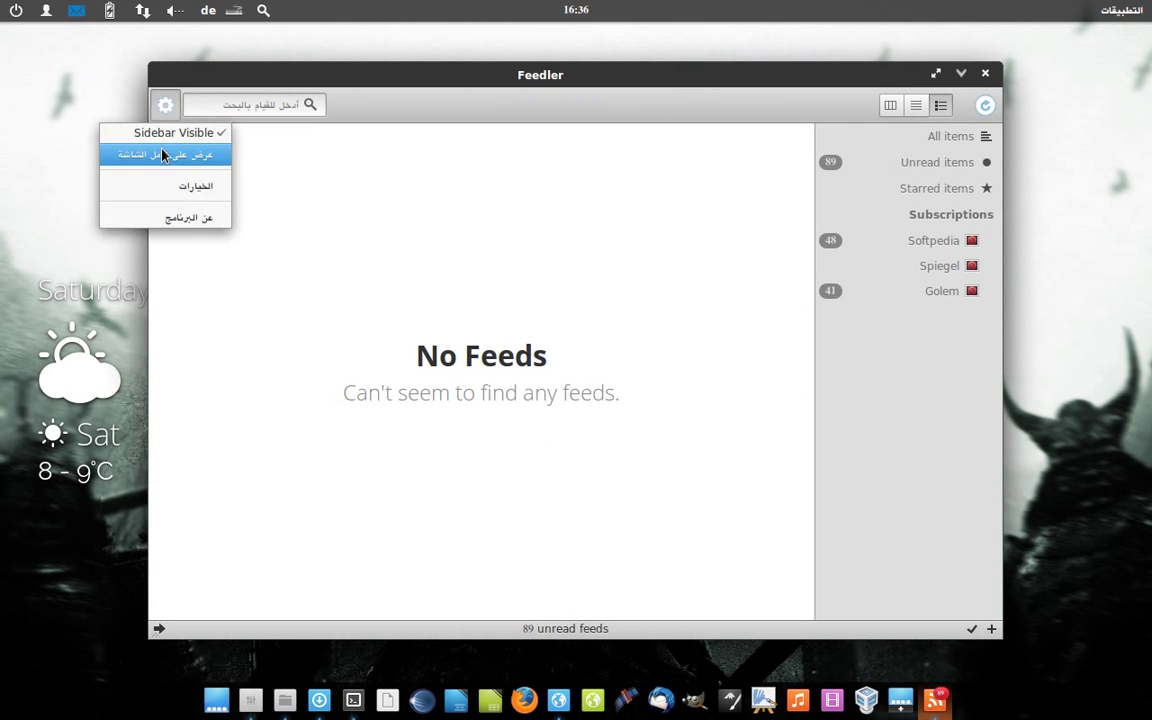
pyautogui.click(178, 185)
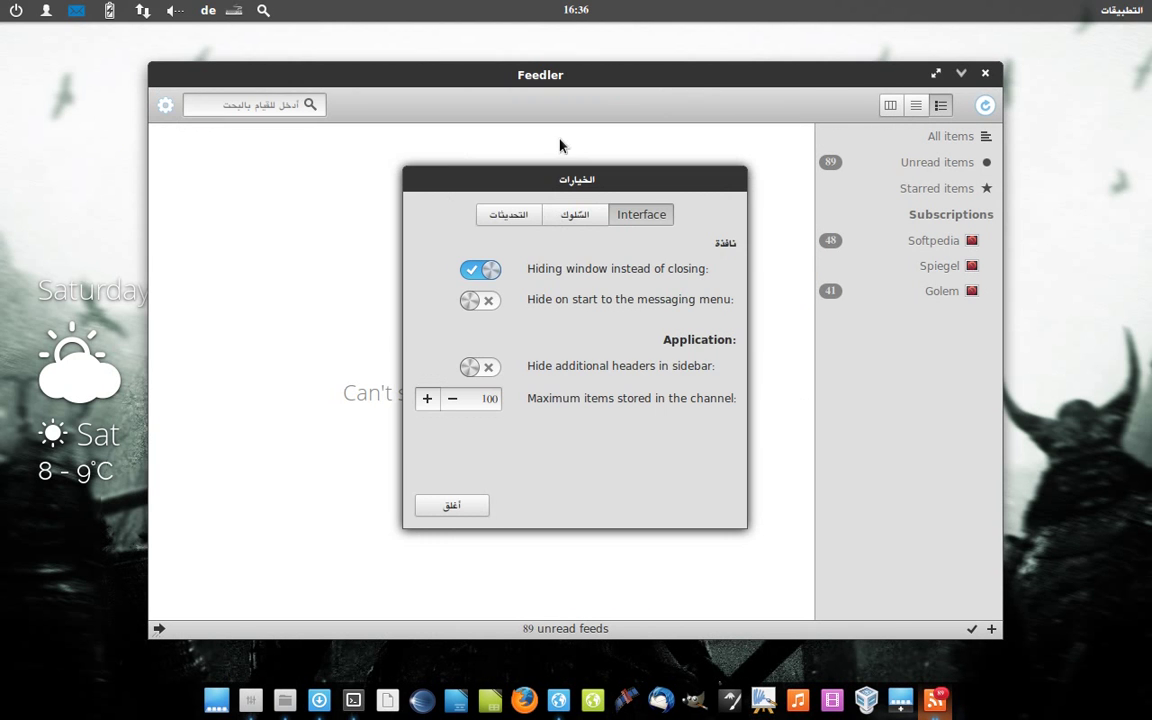
pyautogui.click(562, 222)
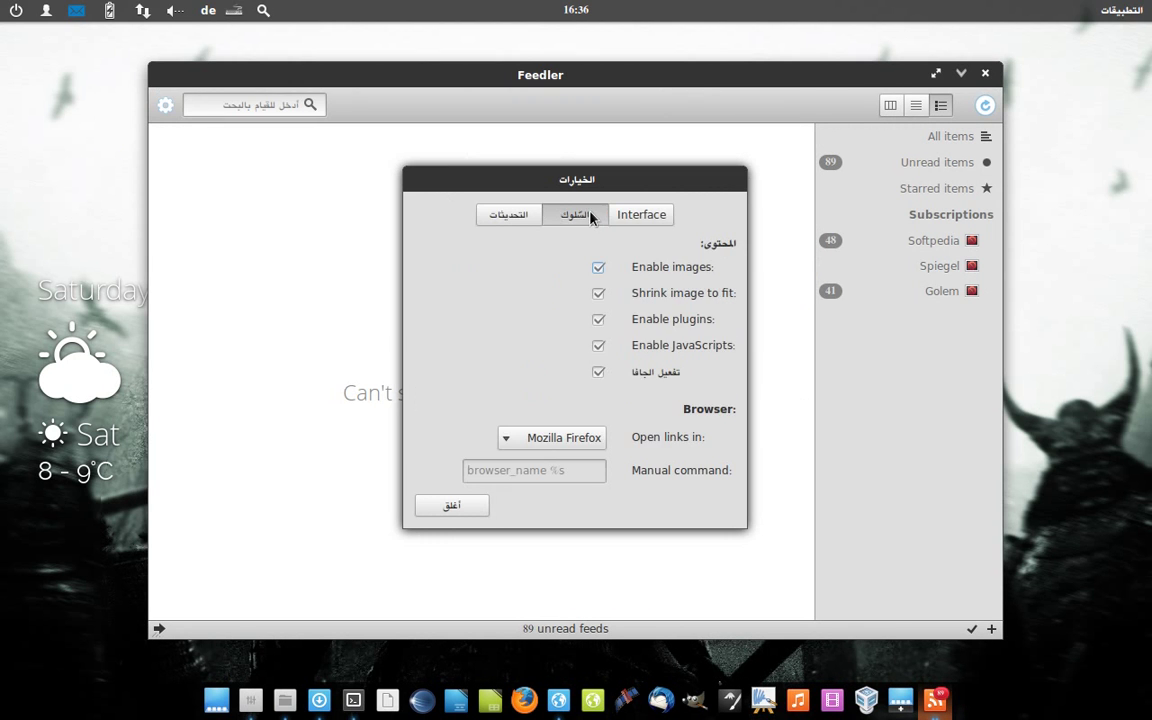
pyautogui.click(517, 225)
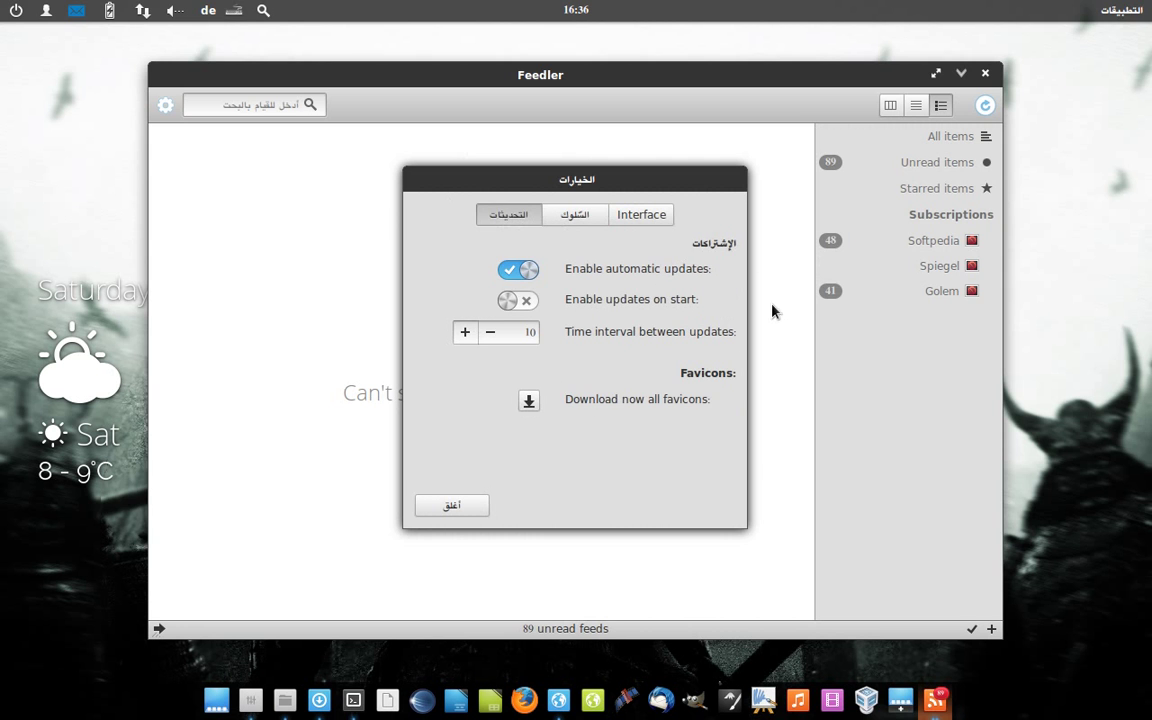
pyautogui.click(451, 505)
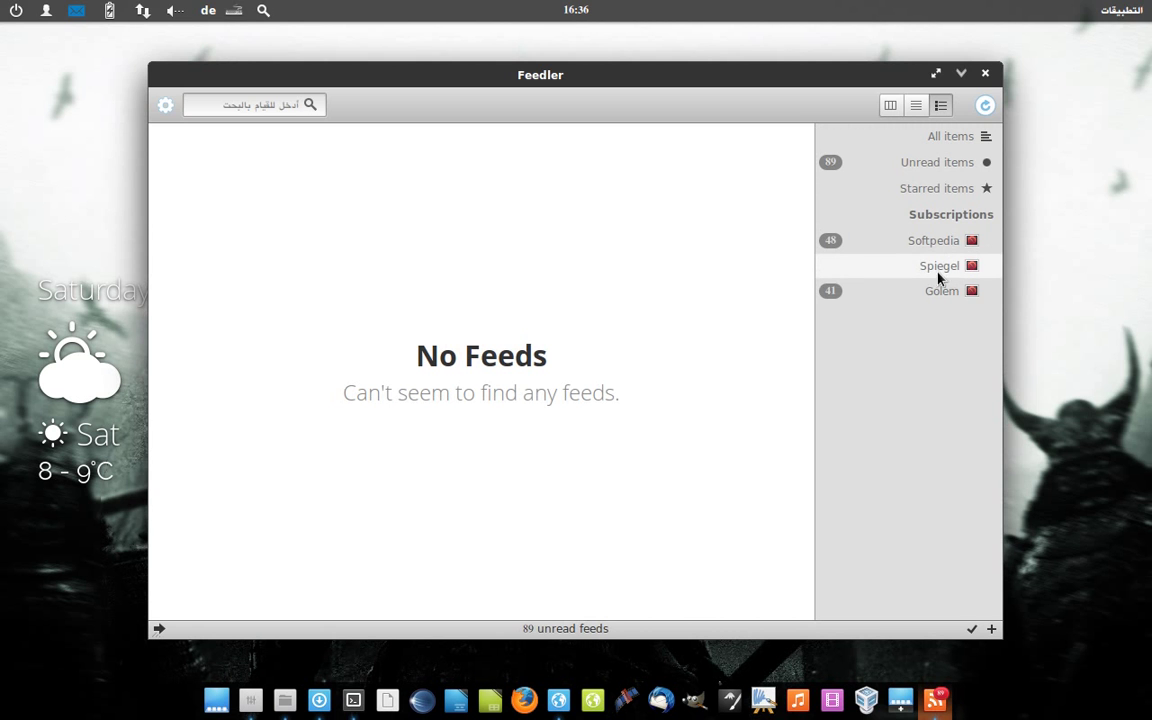
pyautogui.click(79, 12)
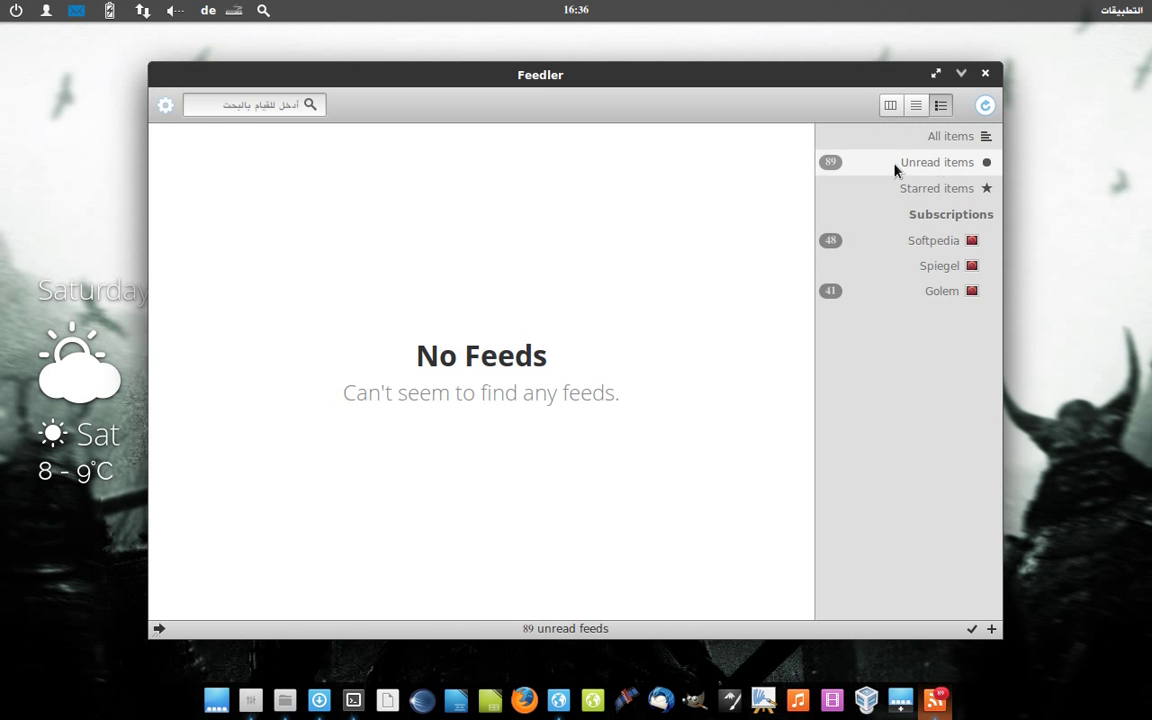
pyautogui.hotkey('ctrl', 'q')
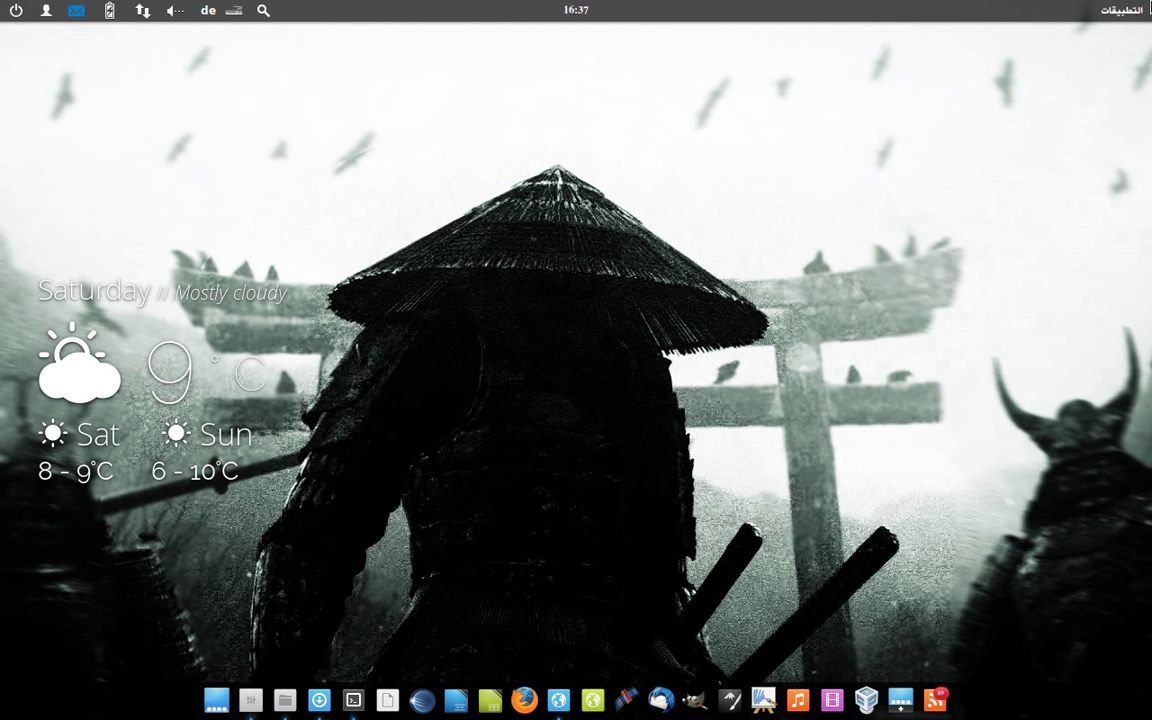
# Find eTube by searching the applications for "etube", launch it and accept its fullscreen notice.
pyautogui.click(1148, 10)
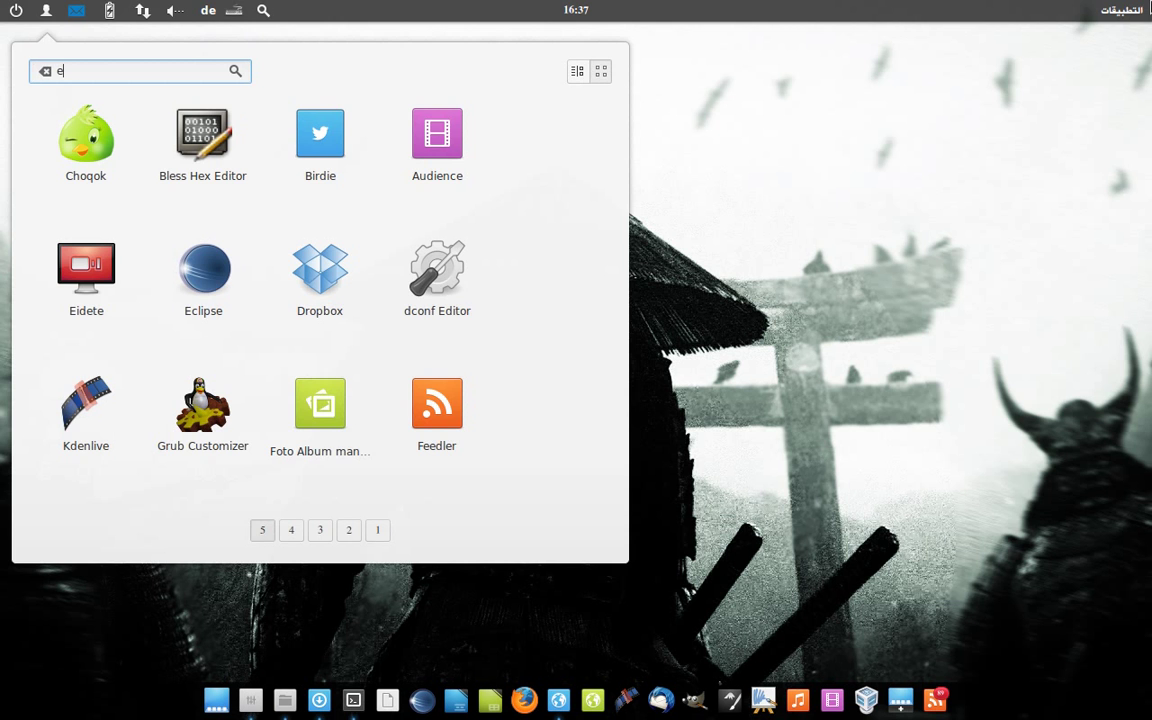
pyautogui.write('etube')
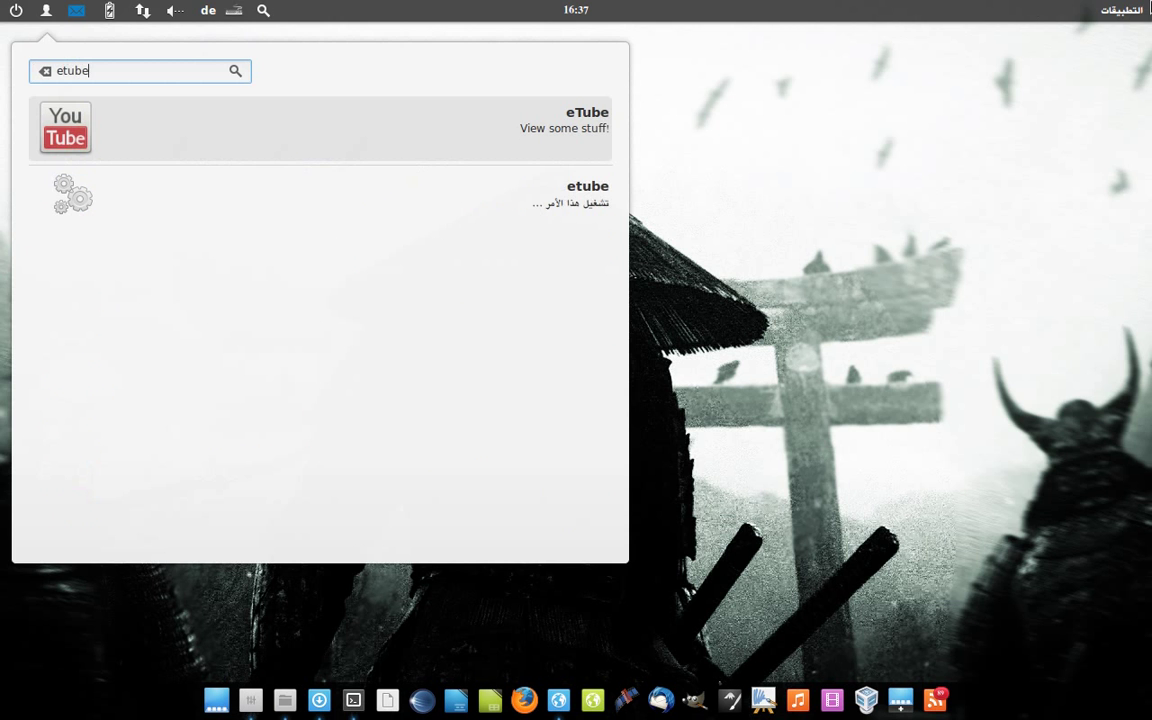
pyautogui.click(489, 142)
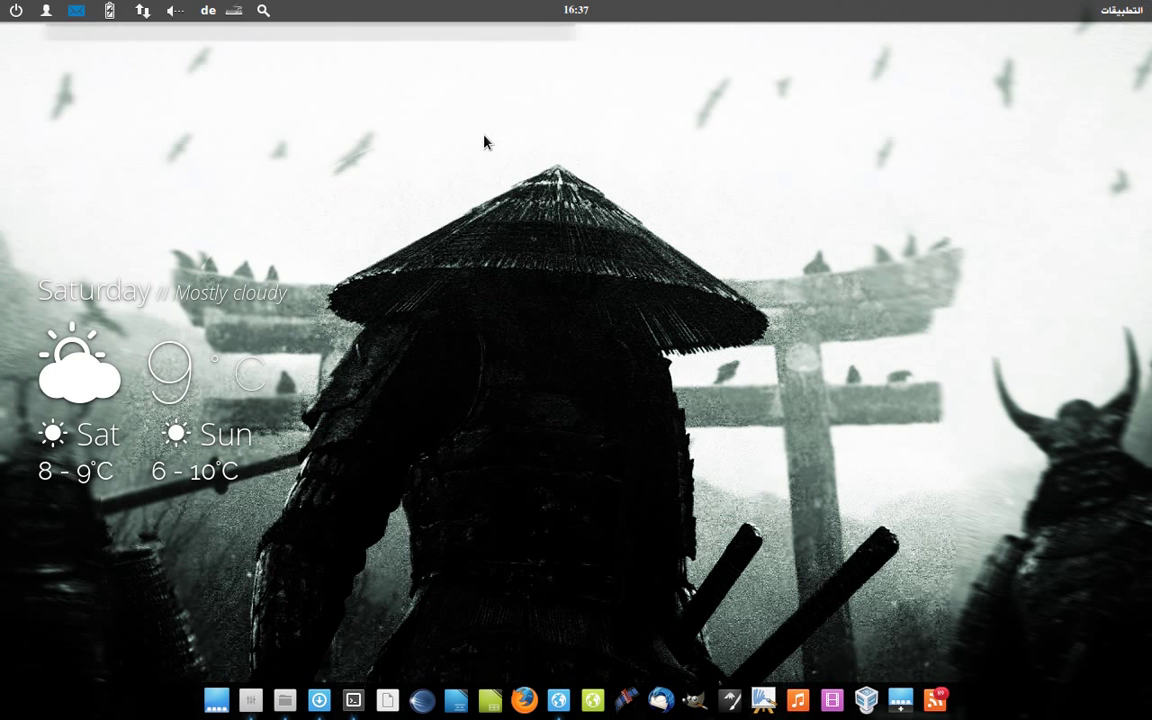
pyautogui.moveTo(57, 67); pyautogui.dragTo(448, 107)
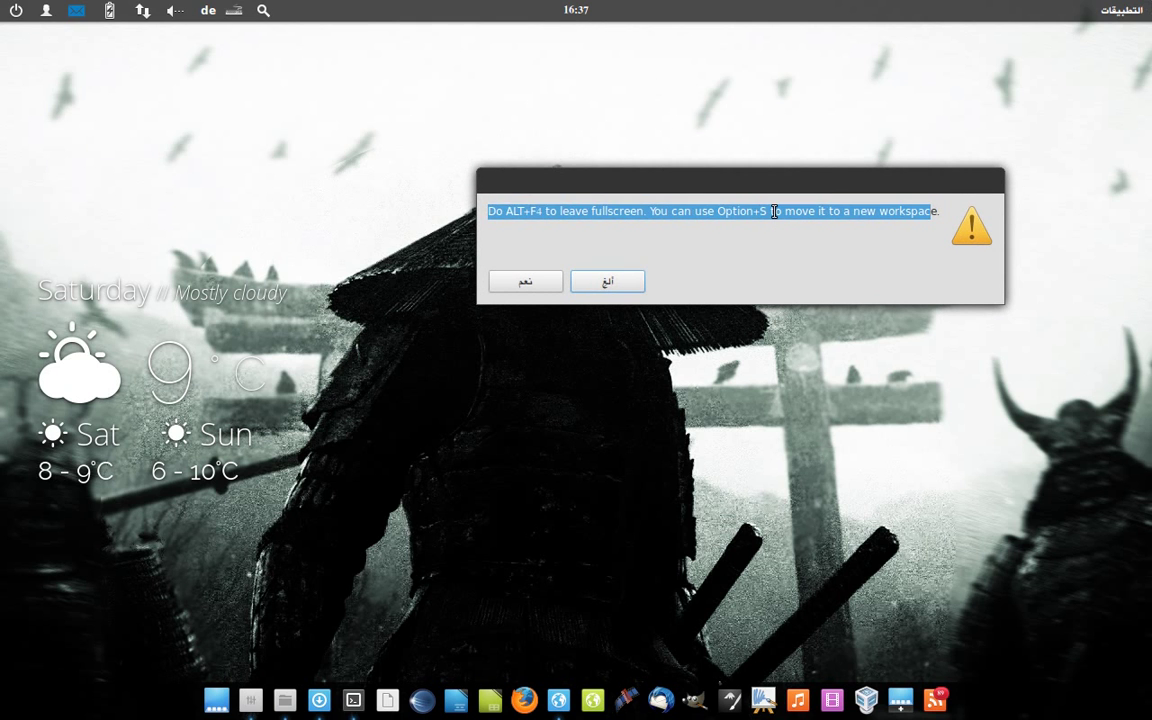
pyautogui.click(773, 211)
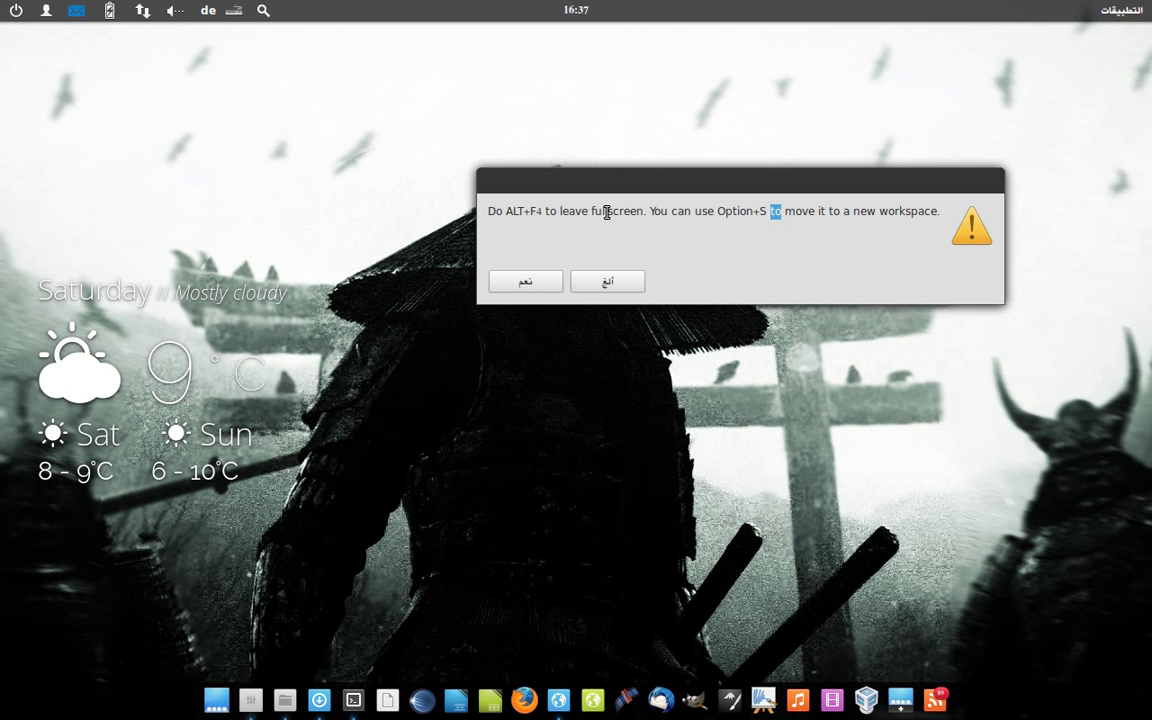
pyautogui.click(526, 286)
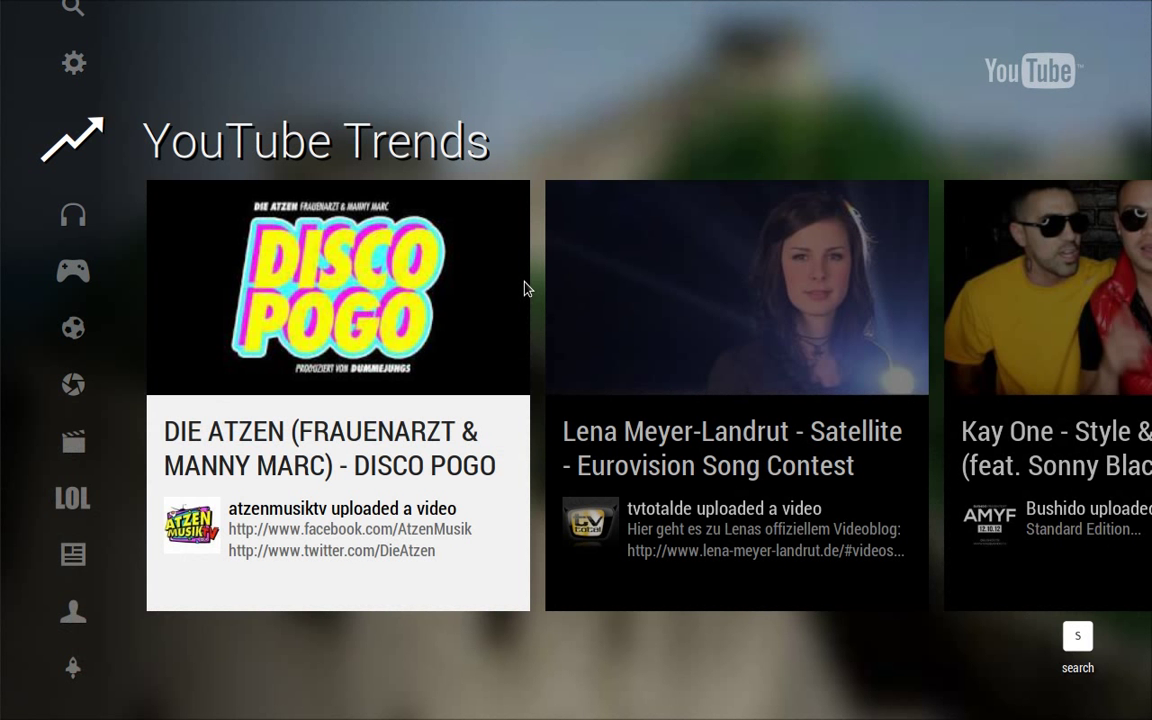
# Browse through eTube's video categories to reach the Search section.
pyautogui.scroll(-6, 72, 475)
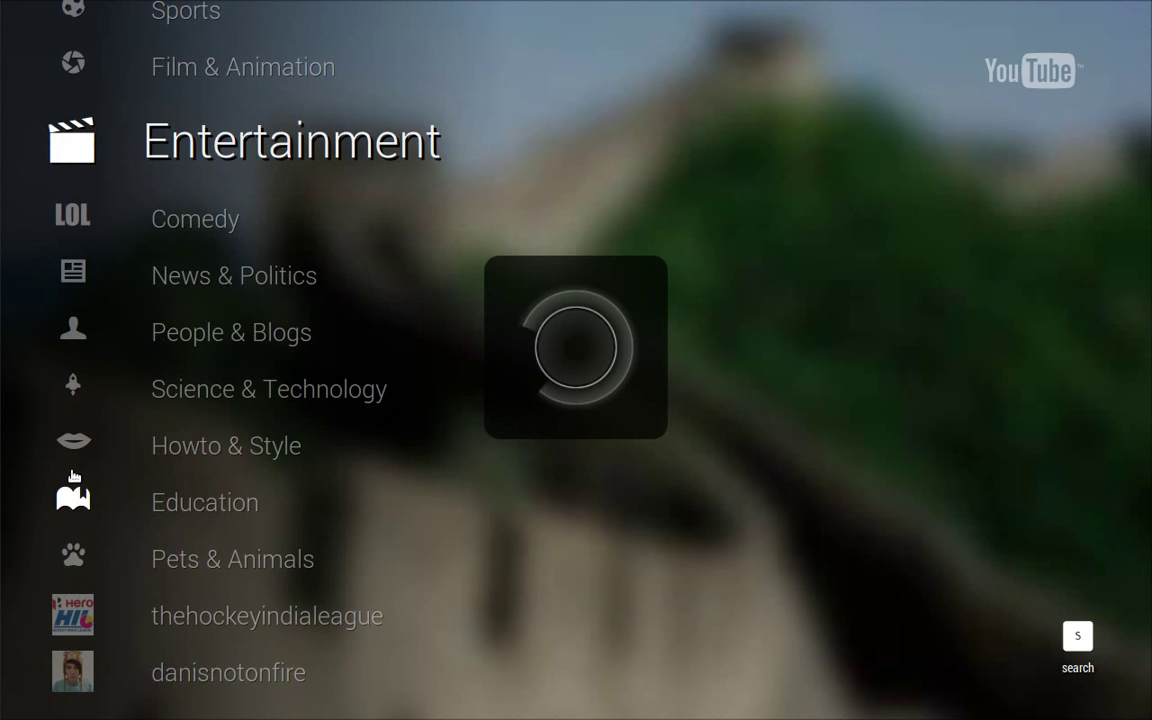
pyautogui.scroll(-1, 72, 475)
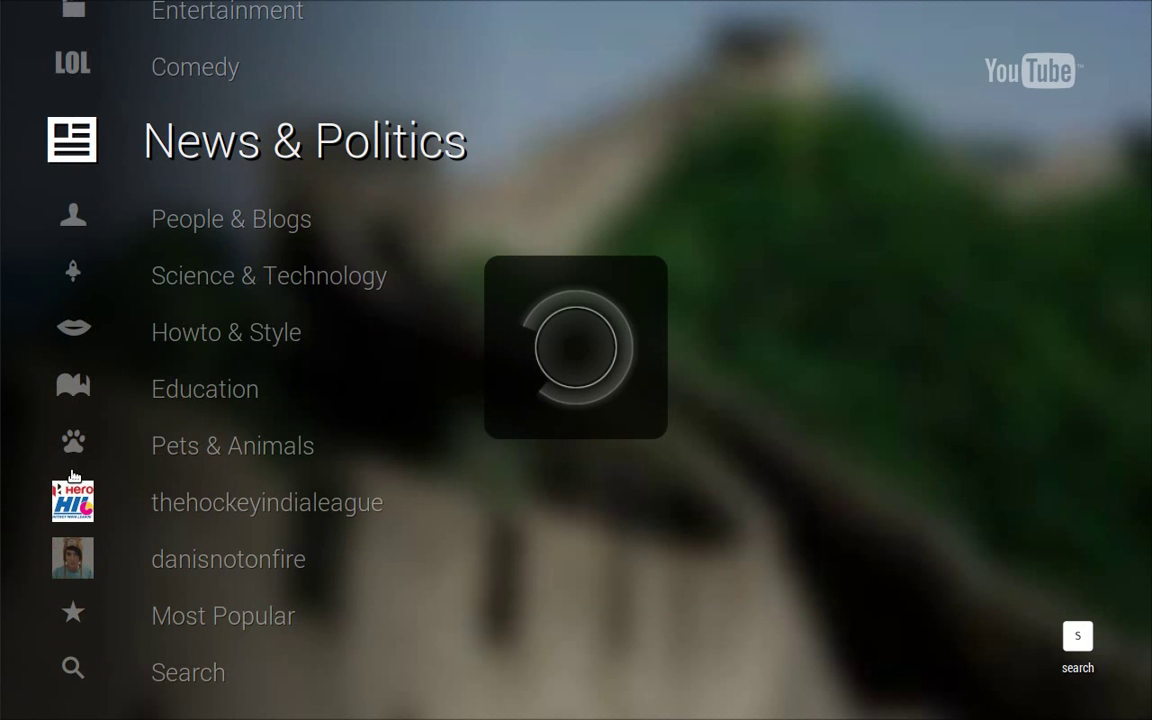
pyautogui.scroll(-5, 72, 475)
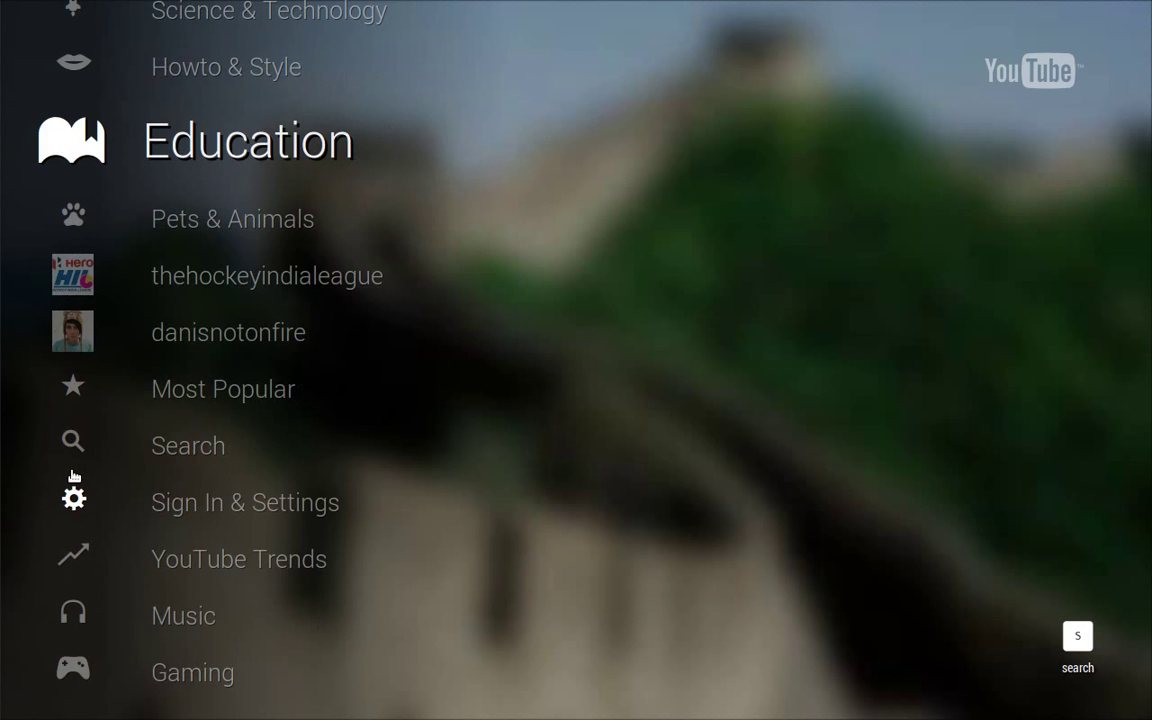
pyautogui.scroll(1, 72, 475)
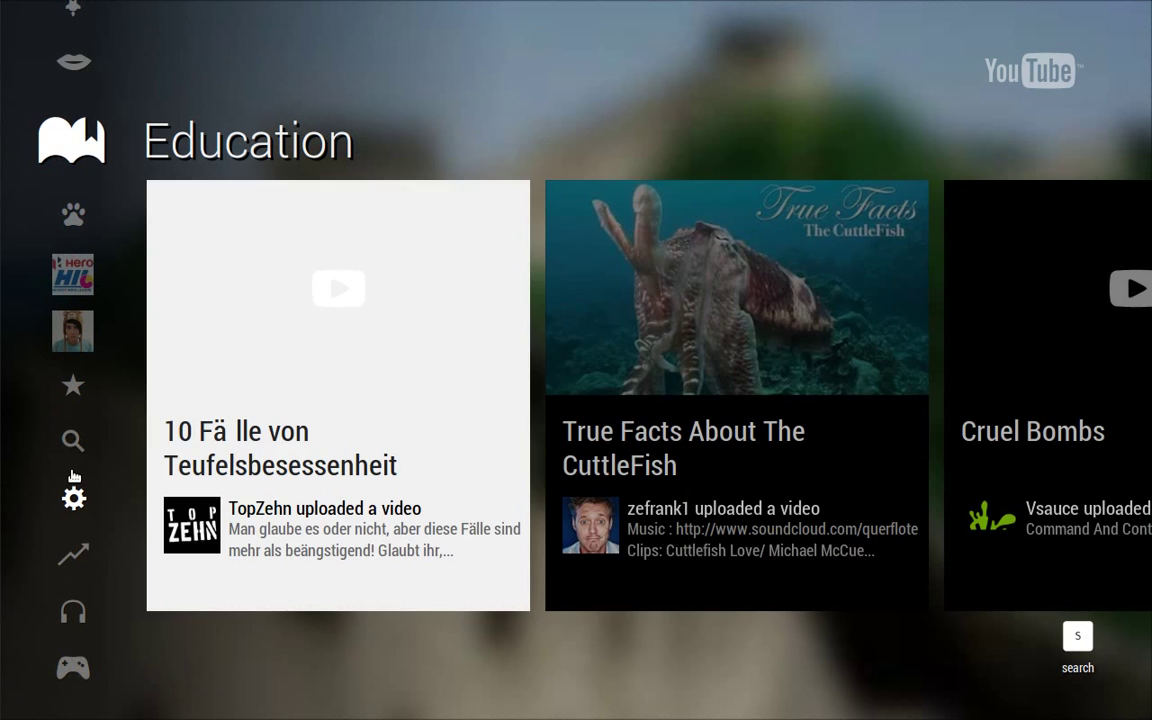
pyautogui.scroll(-3, 72, 475)
pyautogui.scroll(-2, 73, 476)
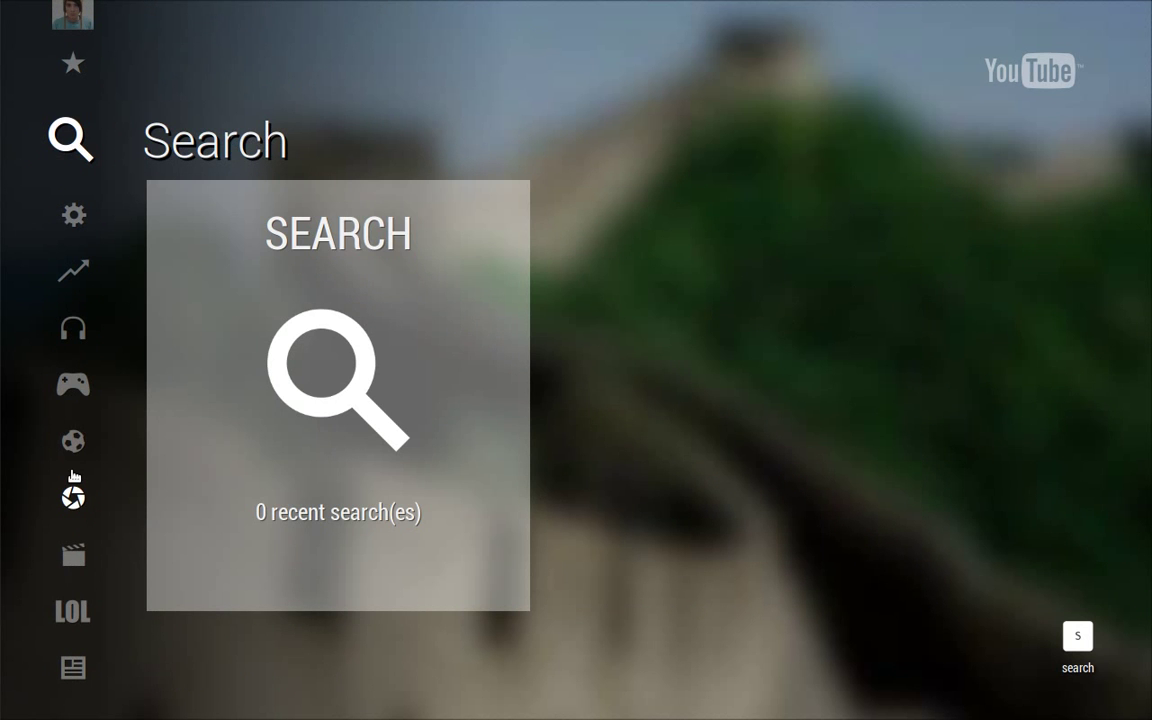
# Search eTube for "mjma3" and play one of the videos from the results.
pyautogui.write('mjma3')
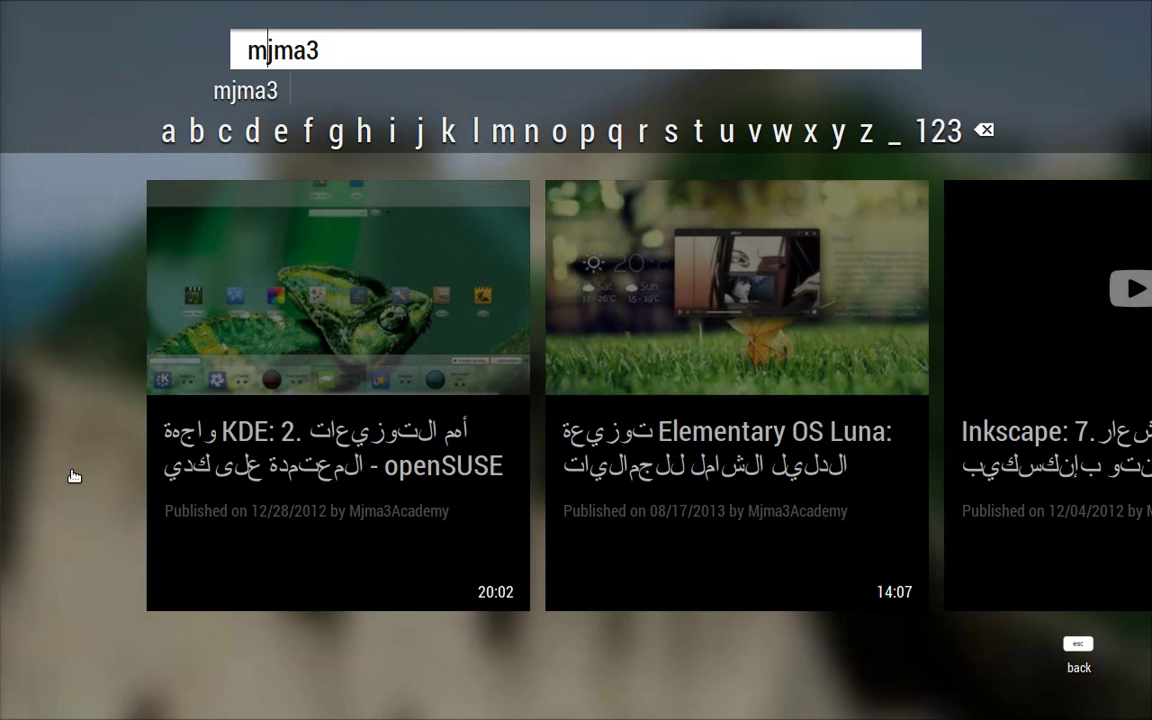
pyautogui.scroll(-3, 73, 476)
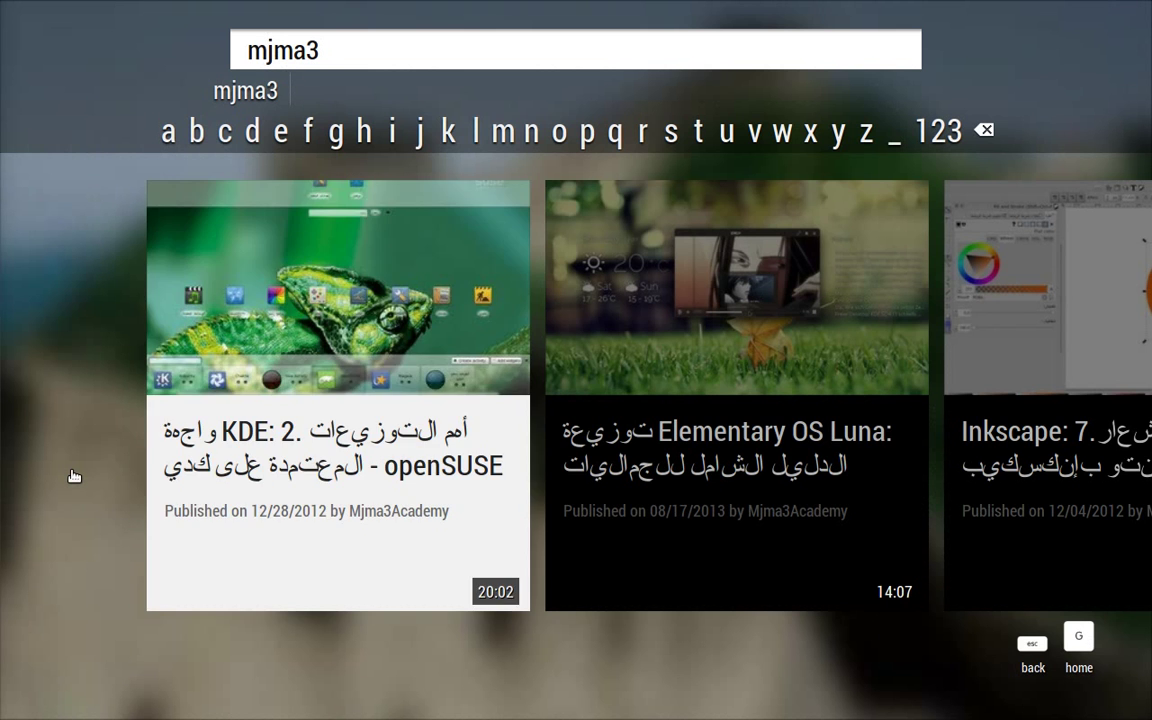
pyautogui.scroll(-6, 73, 476)
pyautogui.scroll(-1, 73, 476)
pyautogui.press('Return')
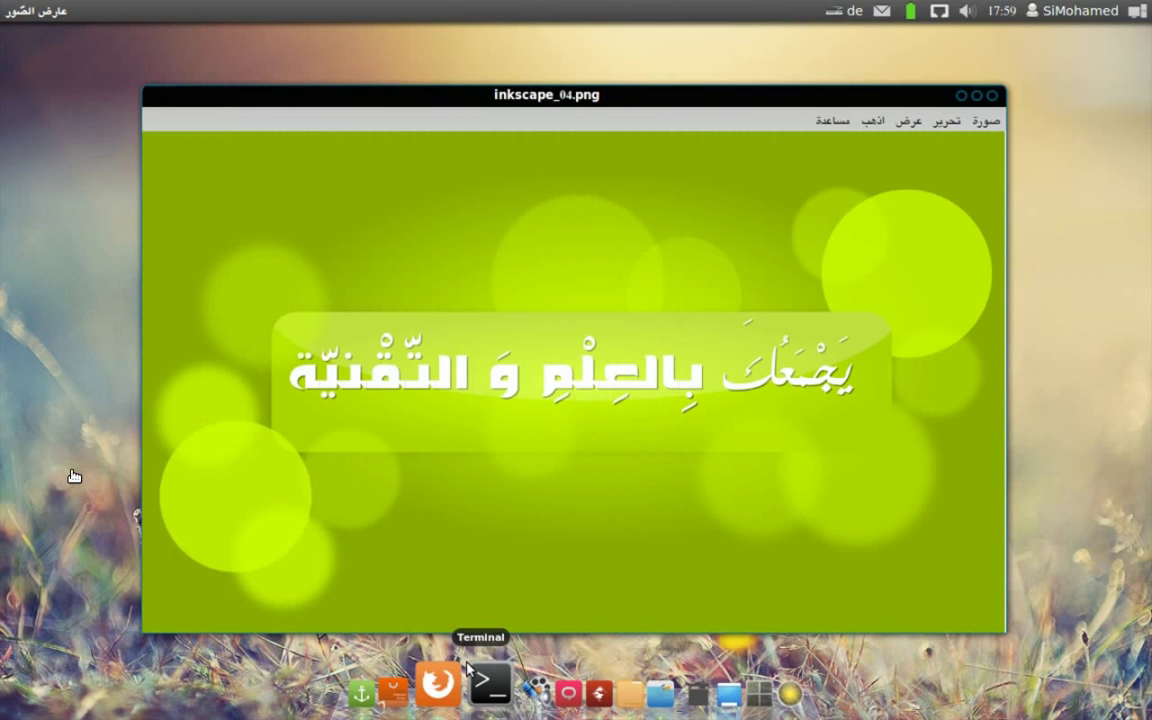
# Leave the video, return to the Search section and go to the option for clearing the search history.
pyautogui.press('Escape')
pyautogui.press('Escape')
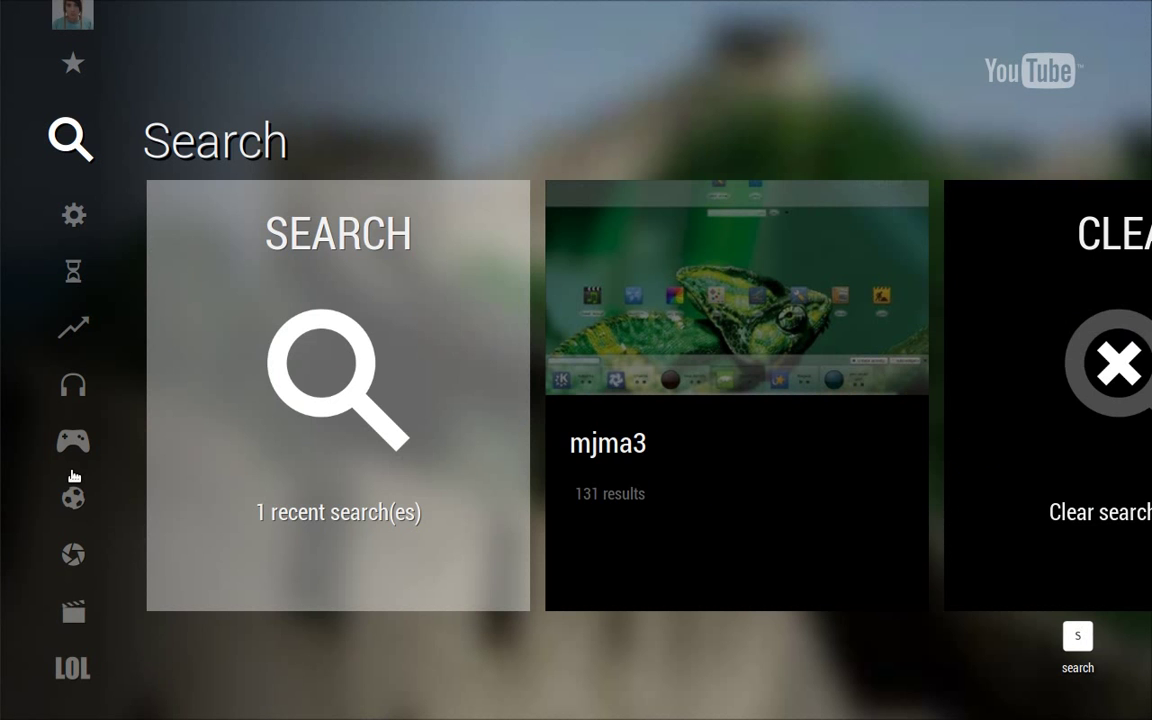
pyautogui.press('Right')
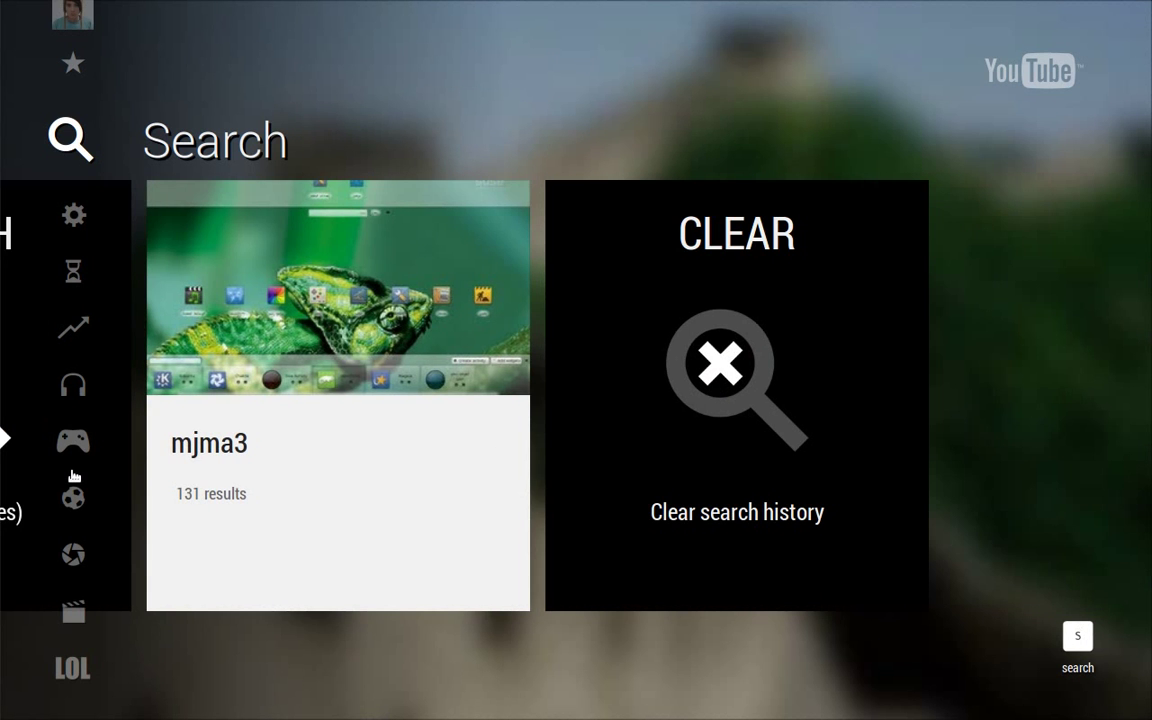
pyautogui.press('Right')
pyautogui.press('Return')
# Browse eTube's categories and featured channels, stop at Education and close the program.
pyautogui.press('Down')
pyautogui.press('Down')
pyautogui.press('Down')
pyautogui.press('Down')
pyautogui.press('Down')
pyautogui.press('Down')
pyautogui.press('Down')
pyautogui.press('Down')
pyautogui.press('Down')
pyautogui.press('Down')
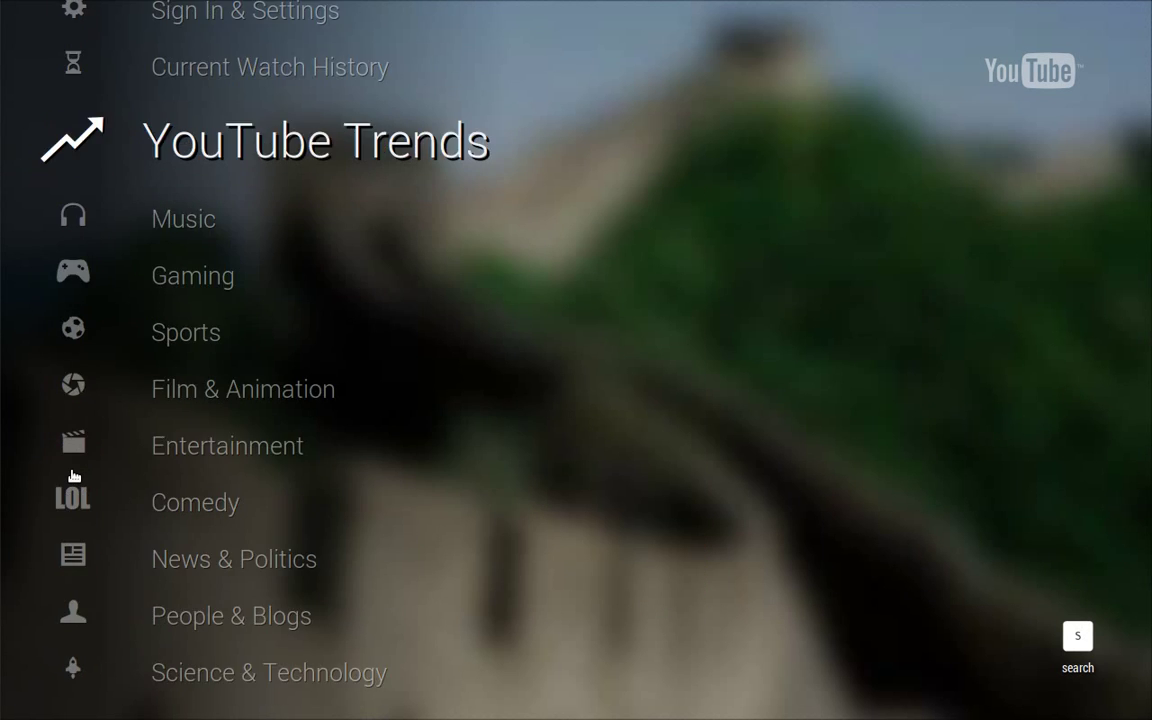
pyautogui.press('Down')
pyautogui.press('Down')
pyautogui.press('Down')
pyautogui.press('Down')
pyautogui.press('Down')
pyautogui.press('Down')
pyautogui.press('Down')
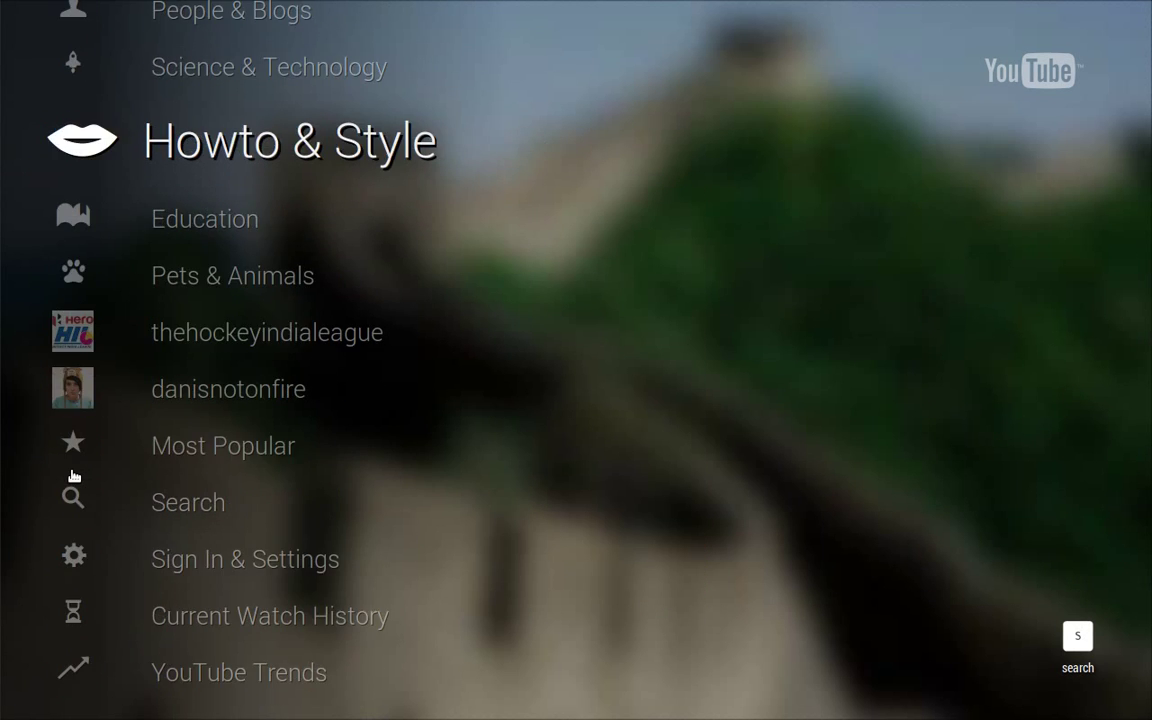
pyautogui.press('Up')
pyautogui.press('Up')
pyautogui.press('Up')
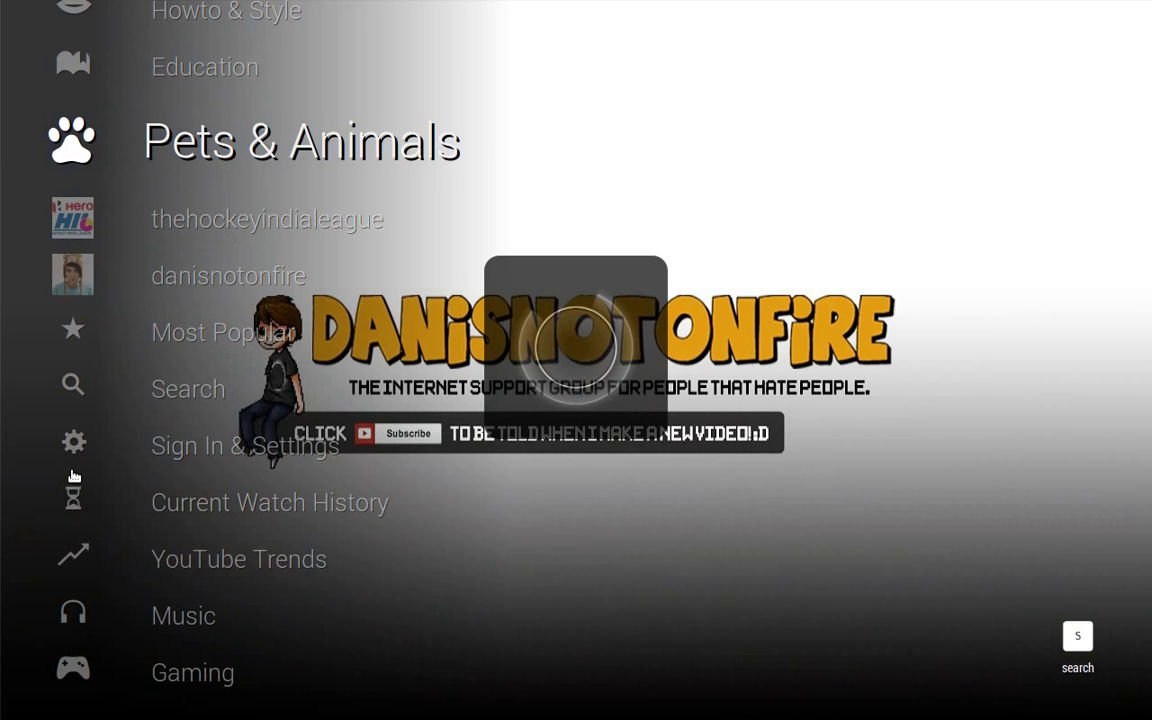
pyautogui.press('Right')
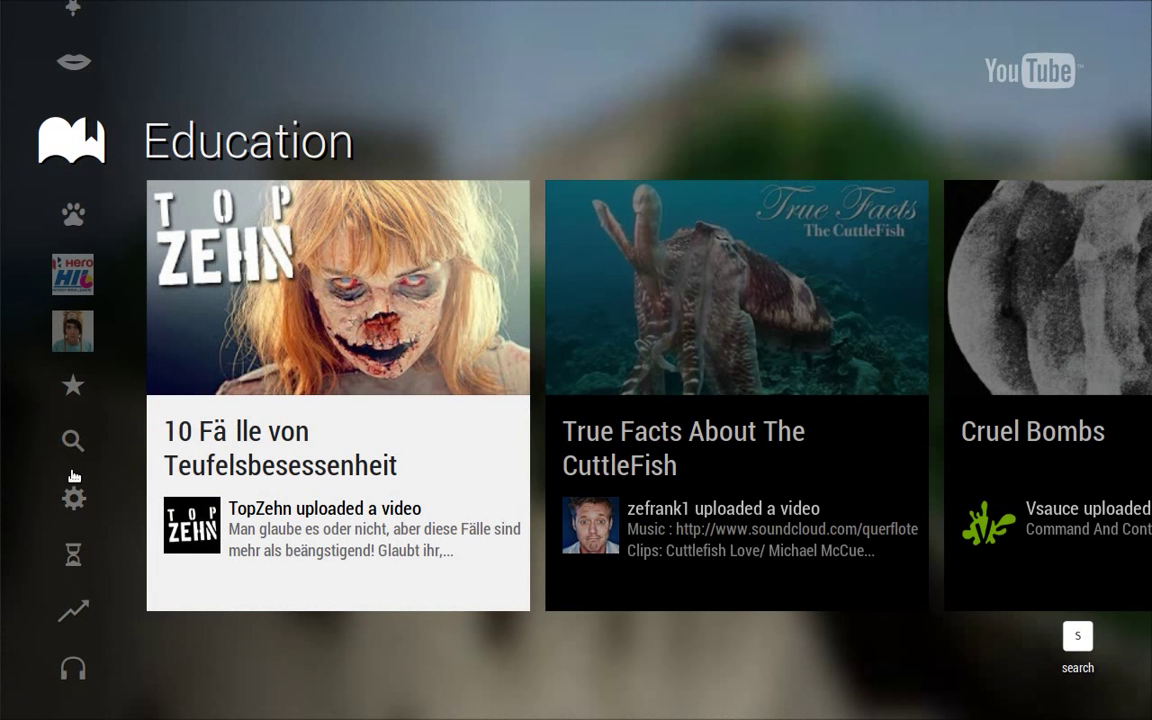
pyautogui.hotkey('alt', 'F4')
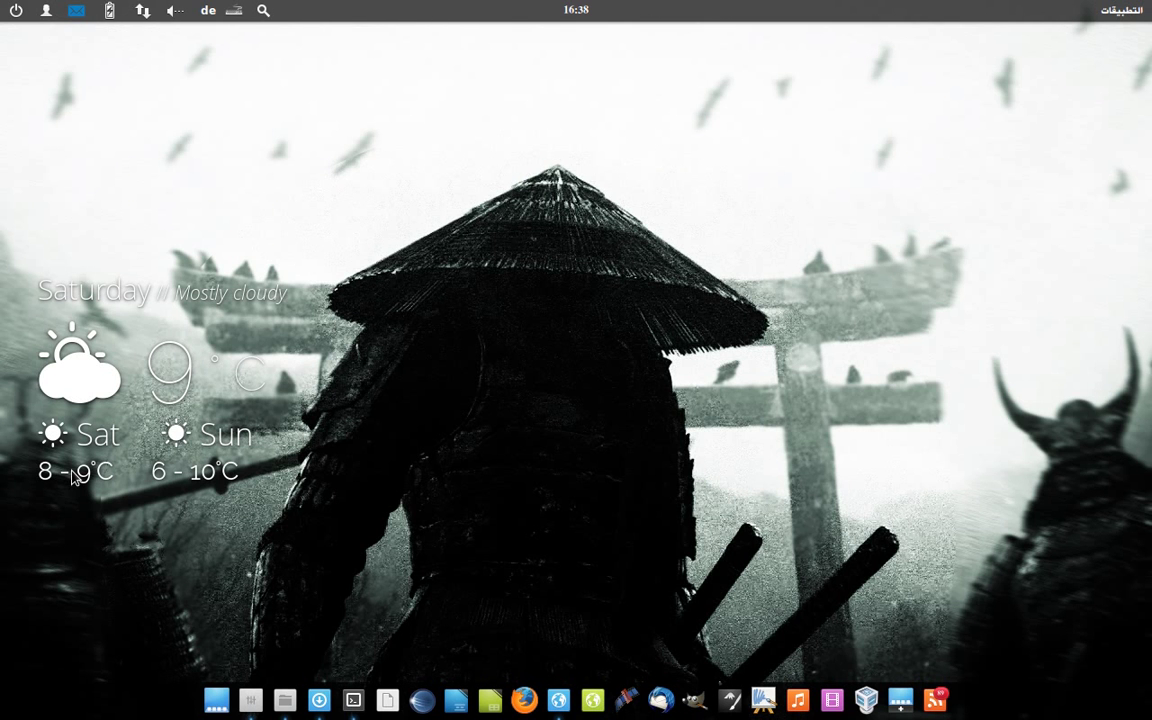